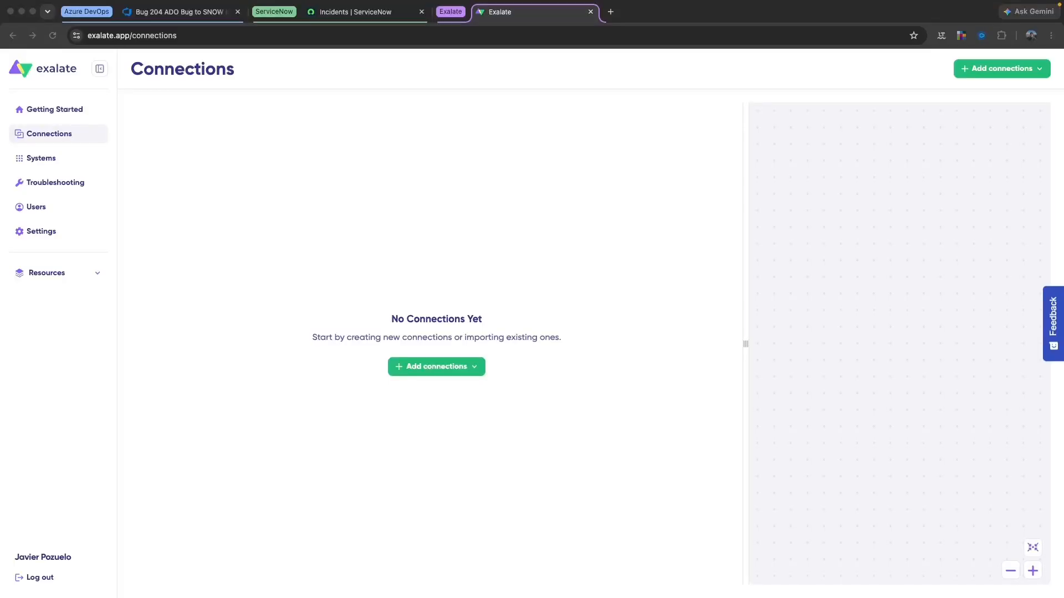
Choose Create new connection from the Add connections menu
left_click(419, 366)
left_click(411, 368)
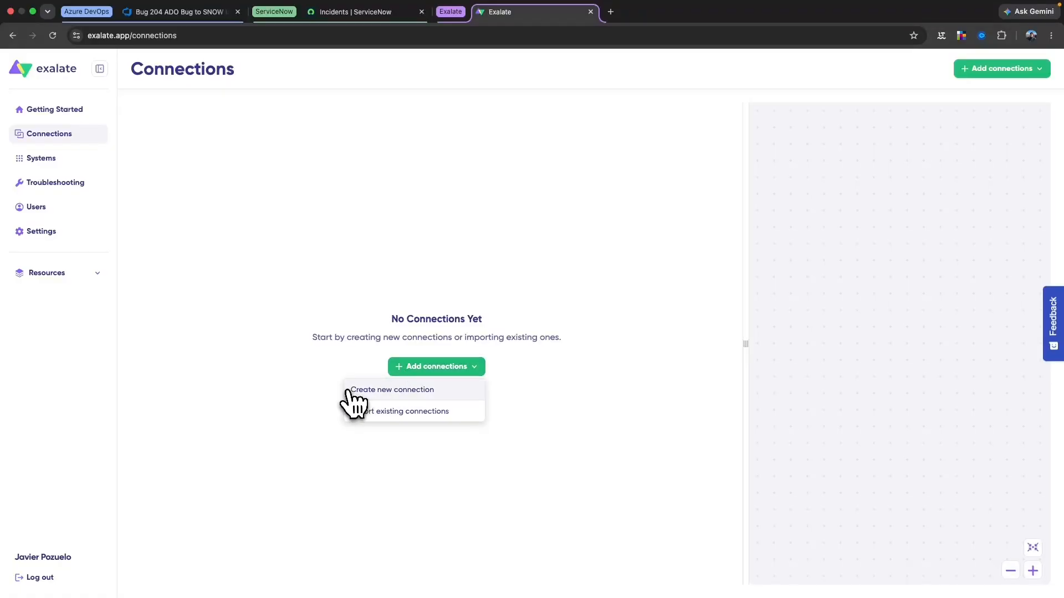
left_click(415, 390)
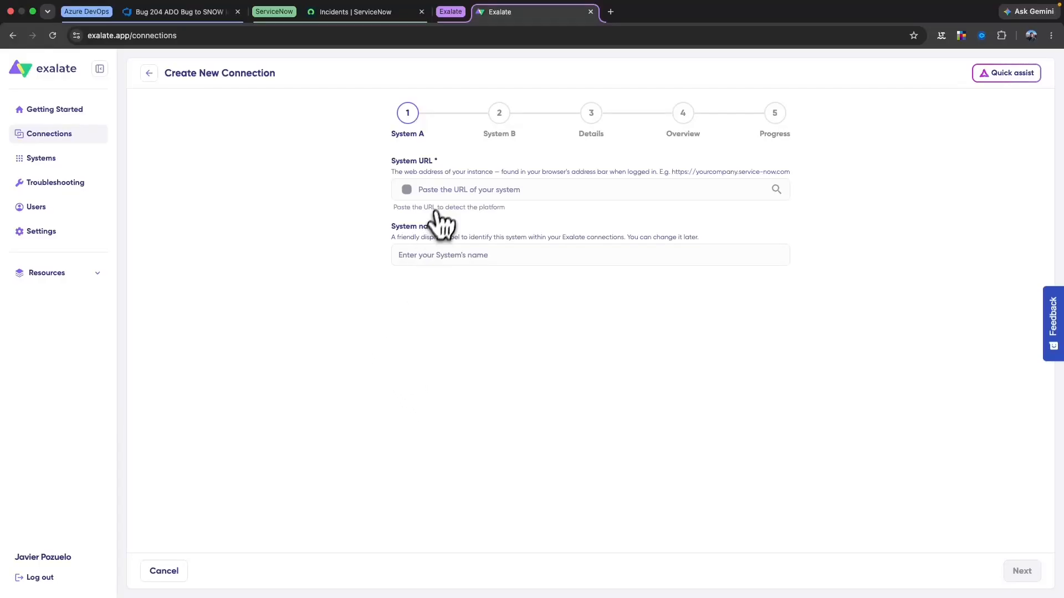
Set System A's URL to the copied Azure DevOps organisation address and name it ADO
left_click(191, 15)
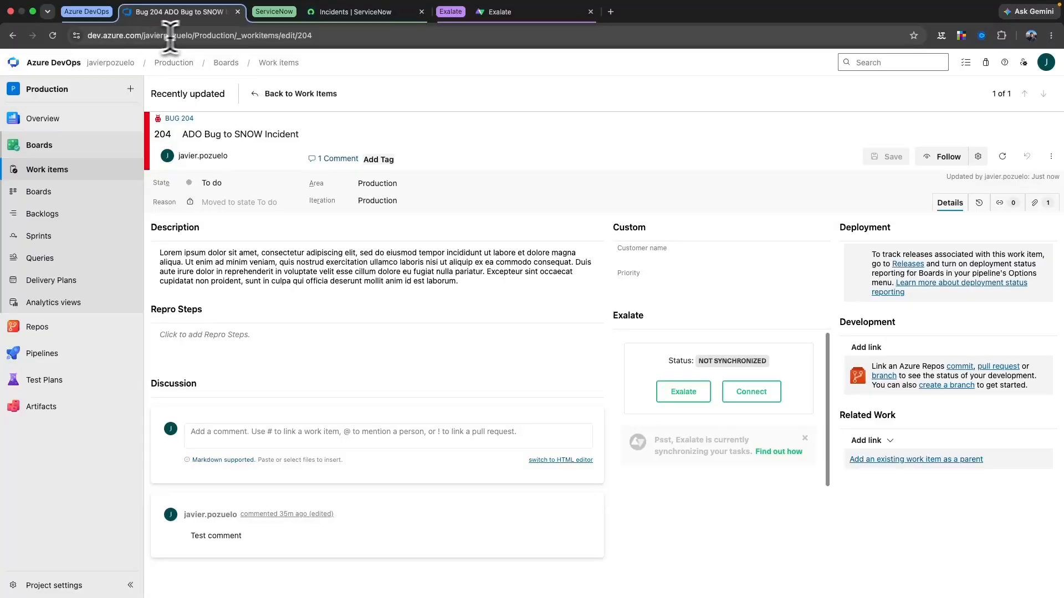
left_click_drag(195, 35, 91, 36)
key("super+c")
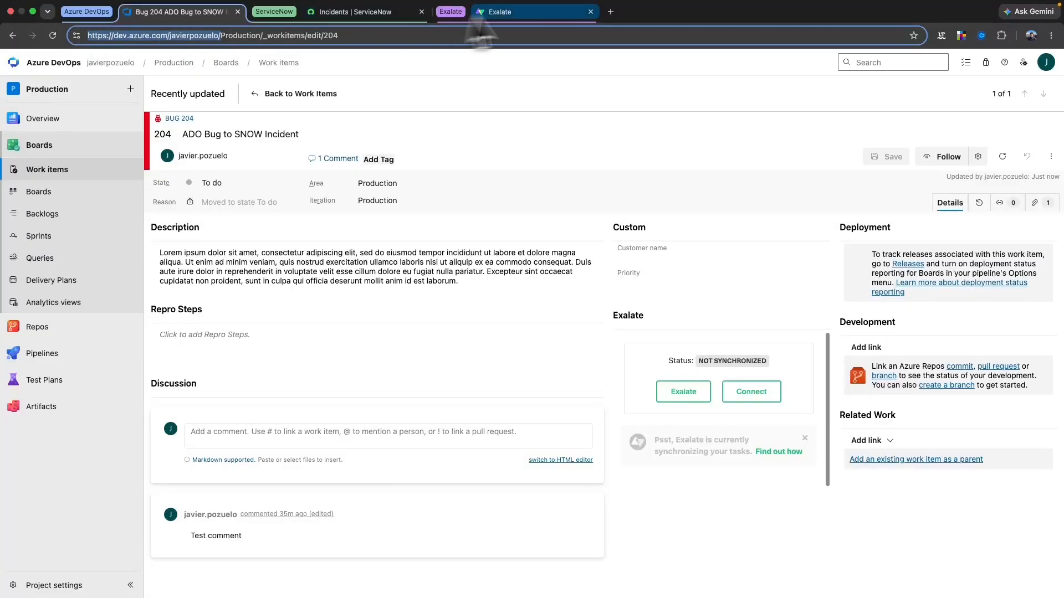
left_click(500, 12)
left_click(434, 188)
key("super+v")
left_click(442, 254)
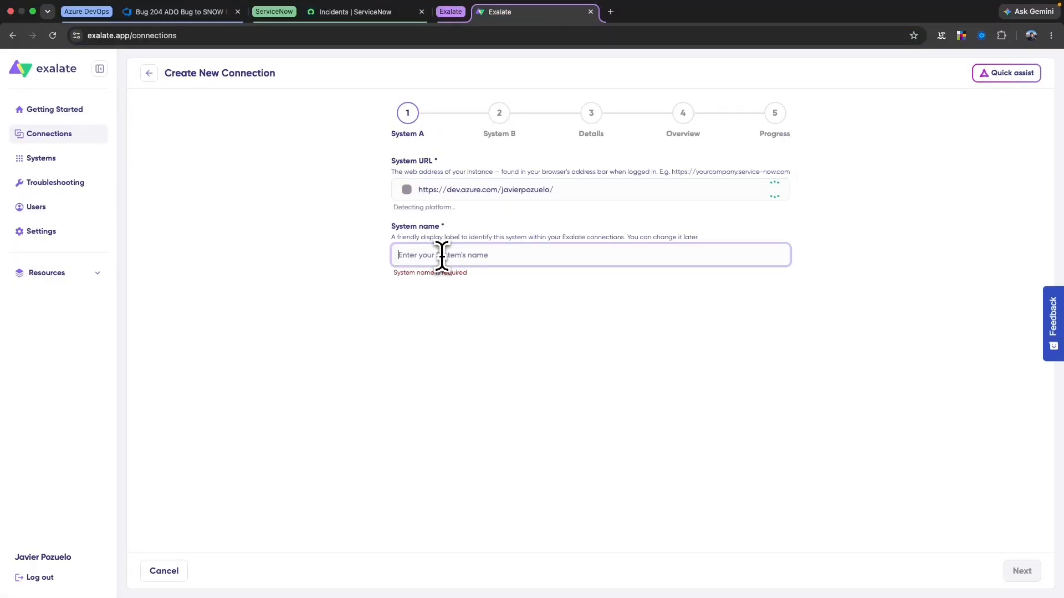
type("A")
key("super+a")
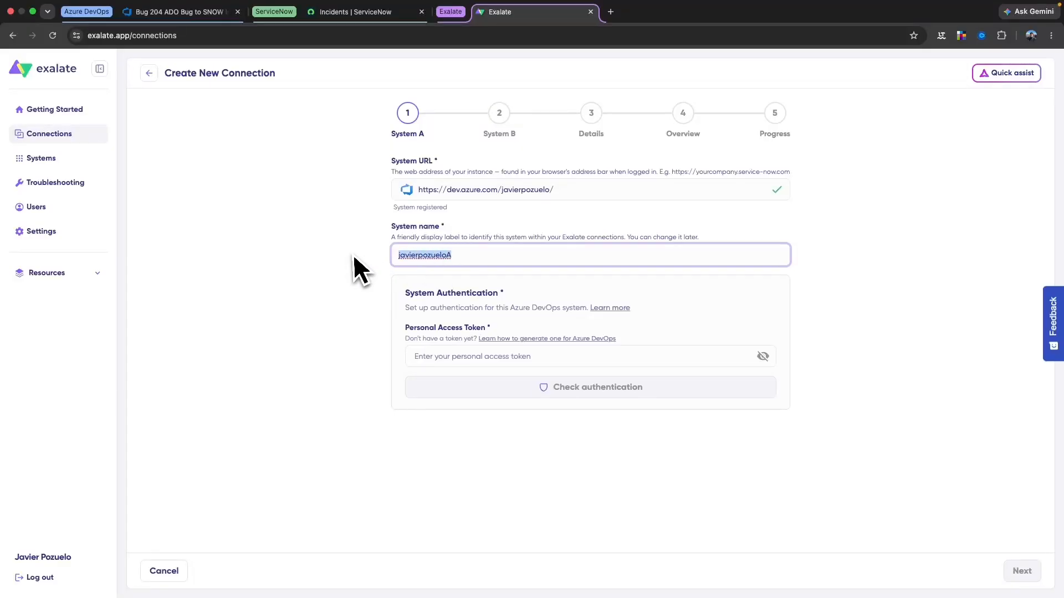
type("ADO")
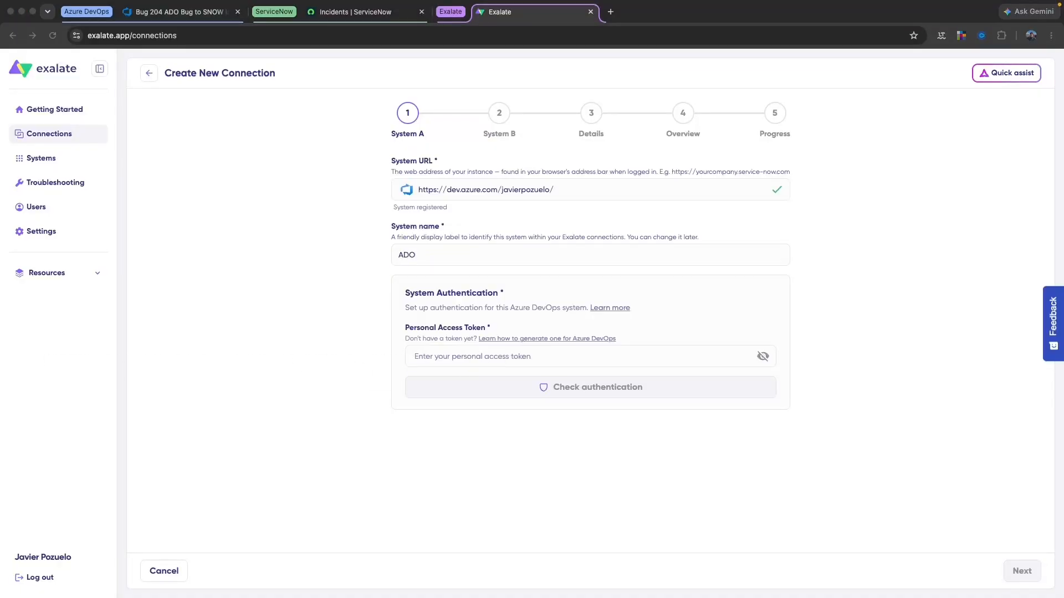
Authenticate ADO with the pasted personal access token and continue to System B
left_click(523, 355)
left_click(523, 355)
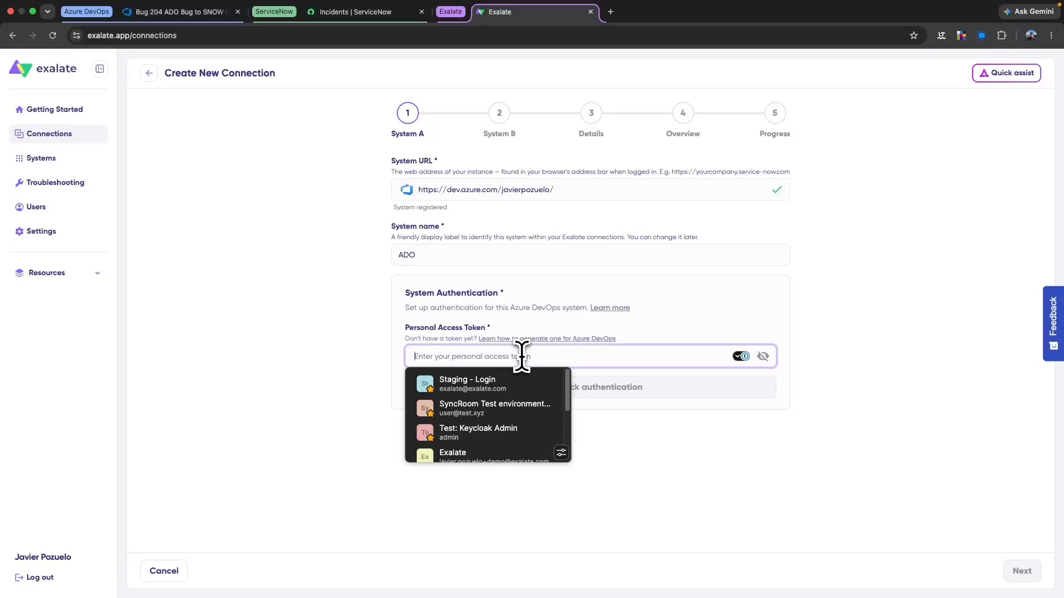
key("super+v")
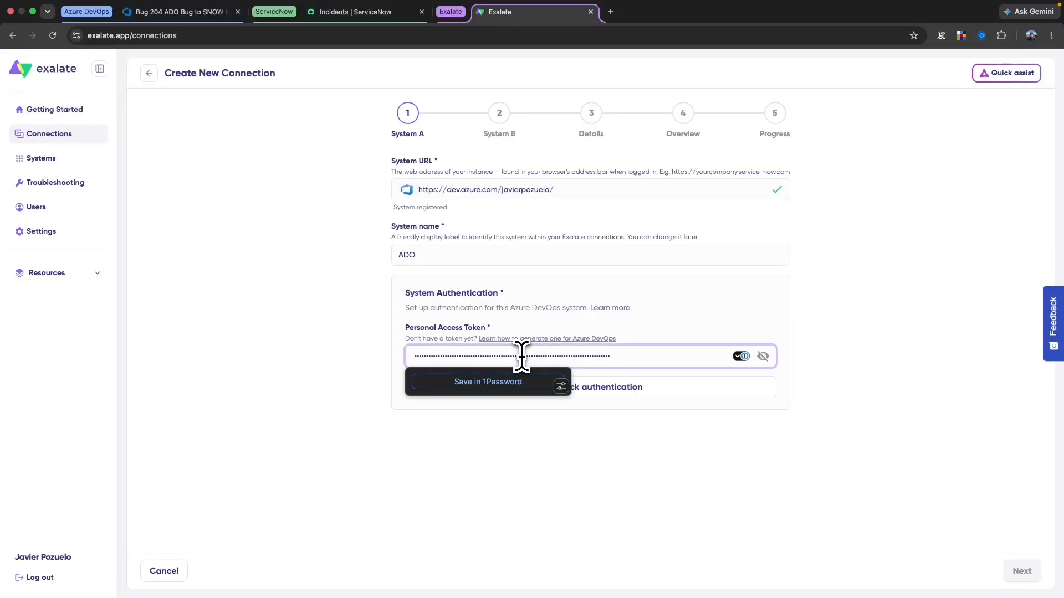
left_click(694, 425)
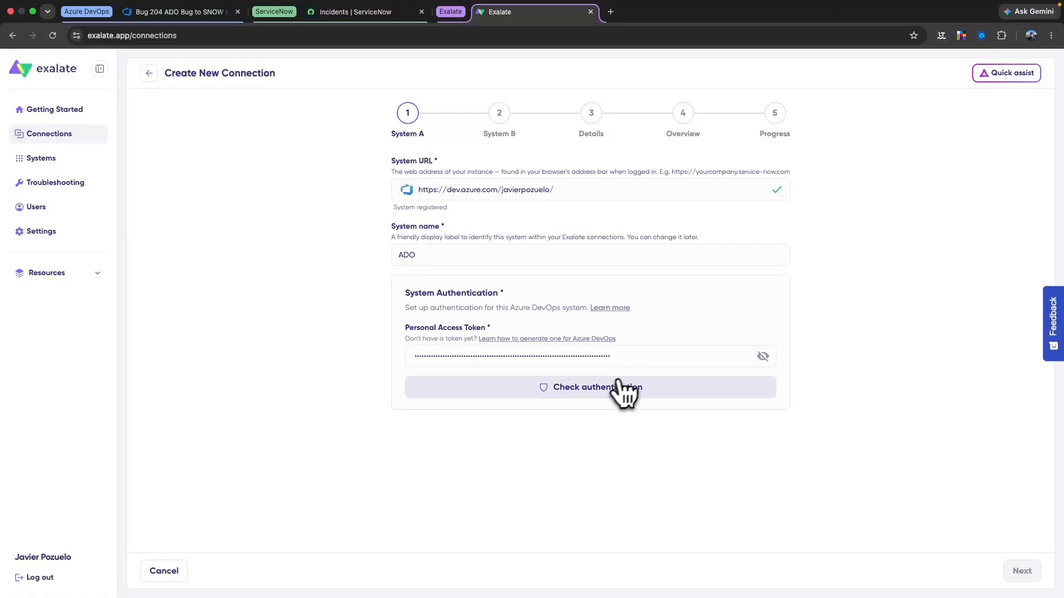
left_click(592, 389)
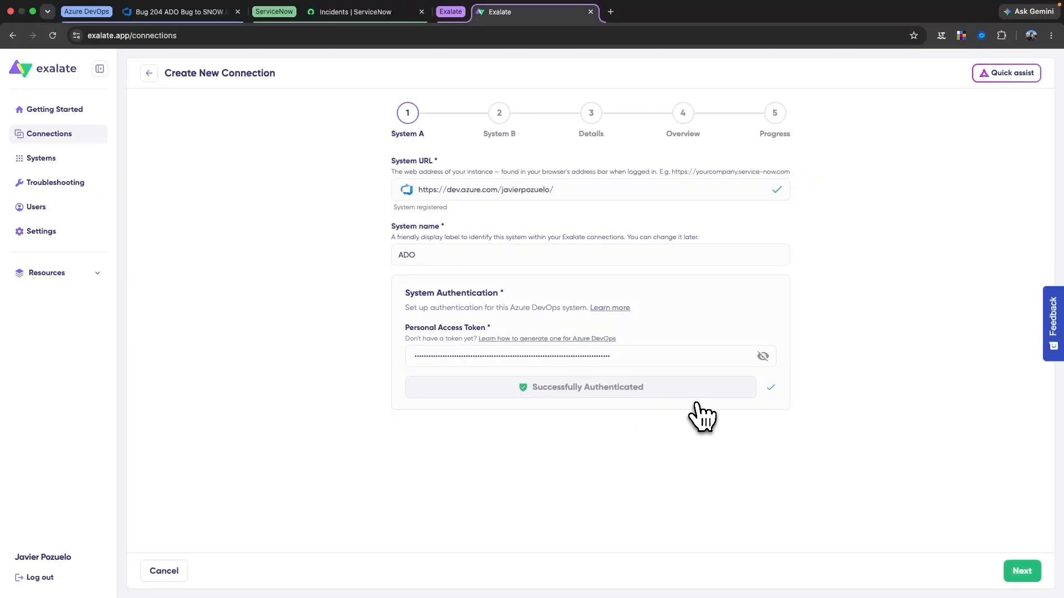
left_click(1021, 572)
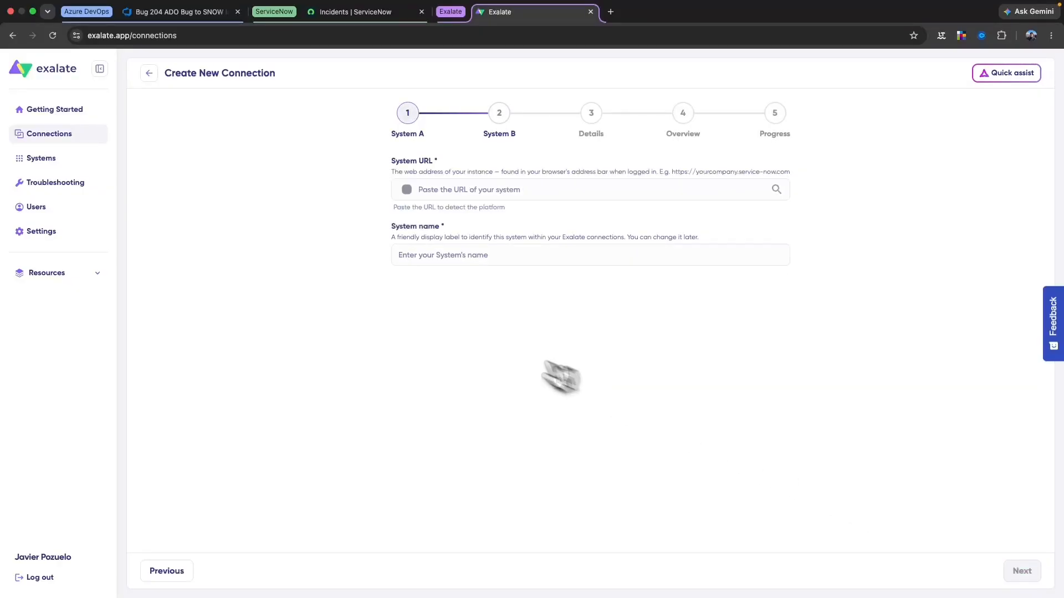
Set System B's URL to the copied ServiceNow instance address and name it SNOW
left_click(363, 13)
left_click(189, 35)
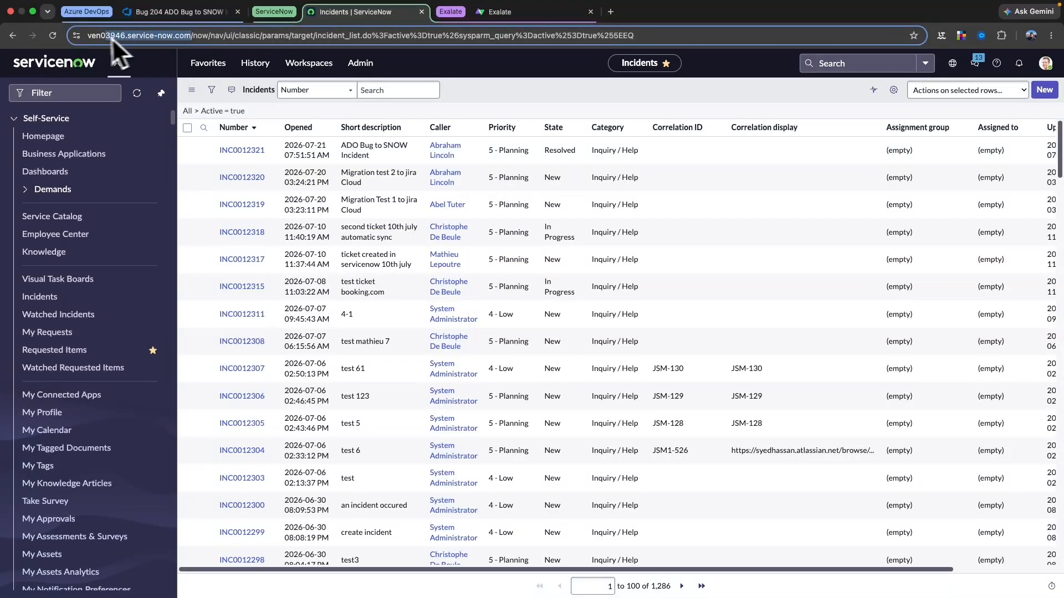
key("ctrl+c")
left_click(501, 11)
left_click(467, 187)
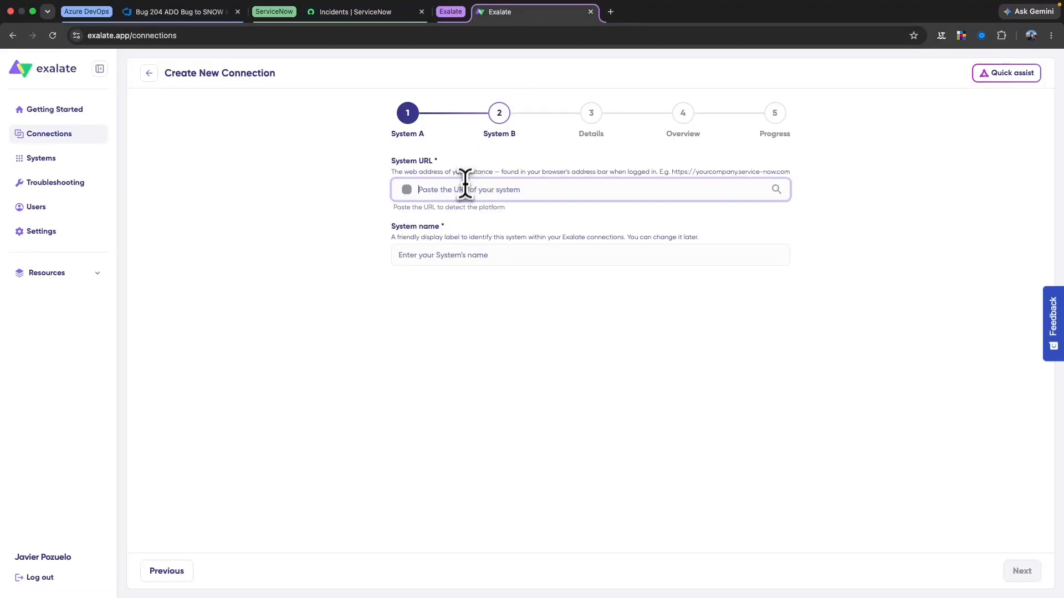
key("ctrl+v")
left_click(451, 256)
left_click_drag(451, 255, 366, 269)
type("SNOW")
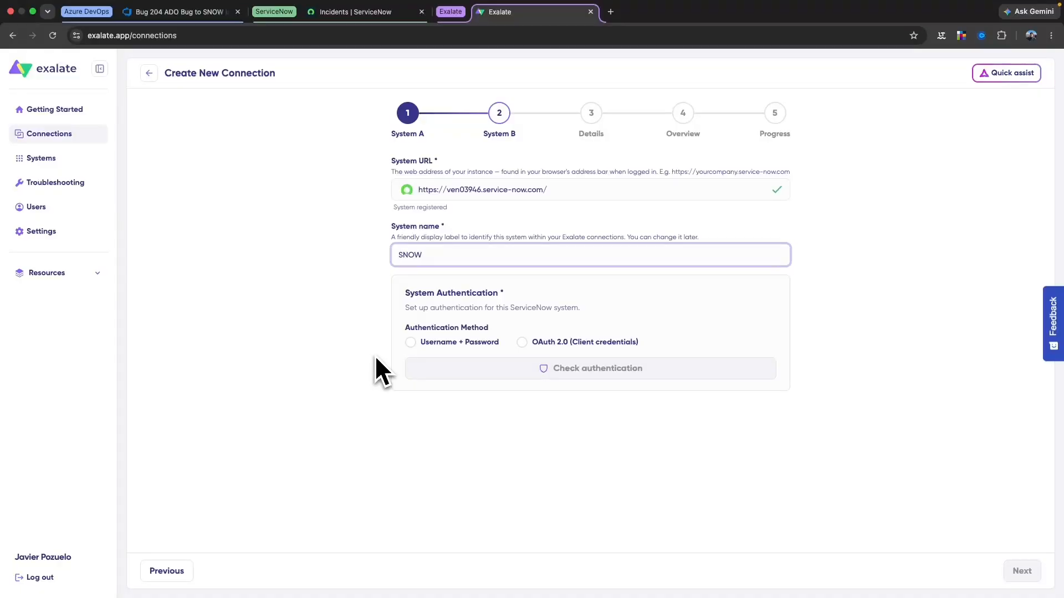
Authenticate SNOW with Username + Password using the admin account, then continue to details
left_click(410, 342)
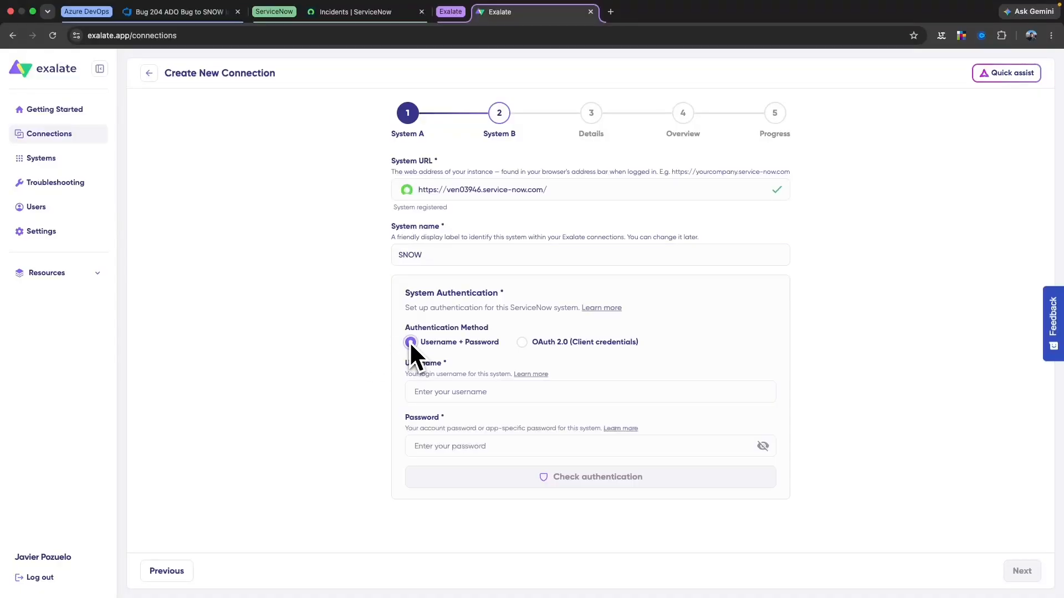
left_click(439, 392)
type("adm")
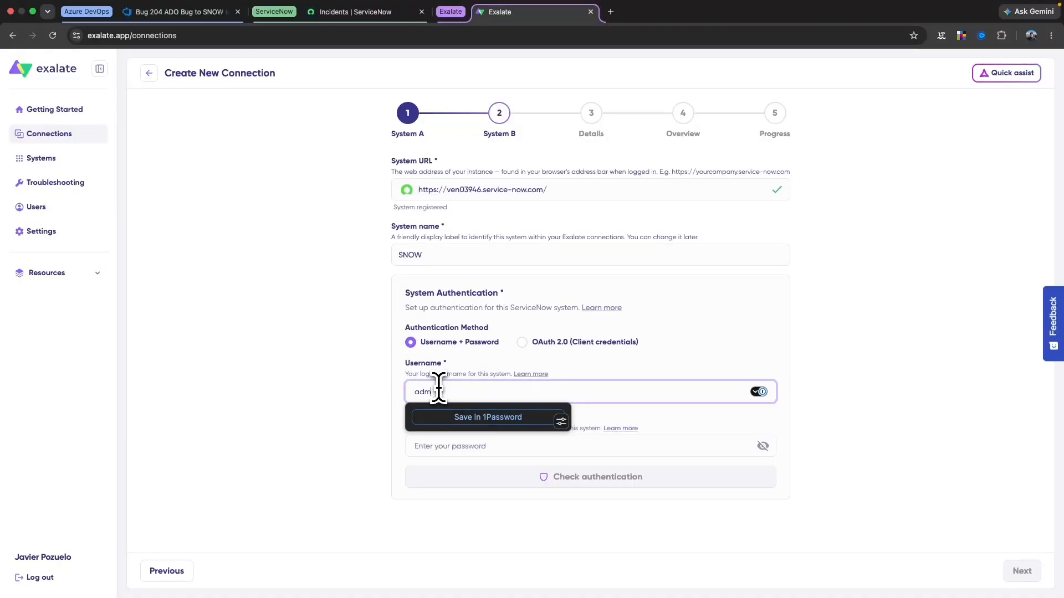
type("in")
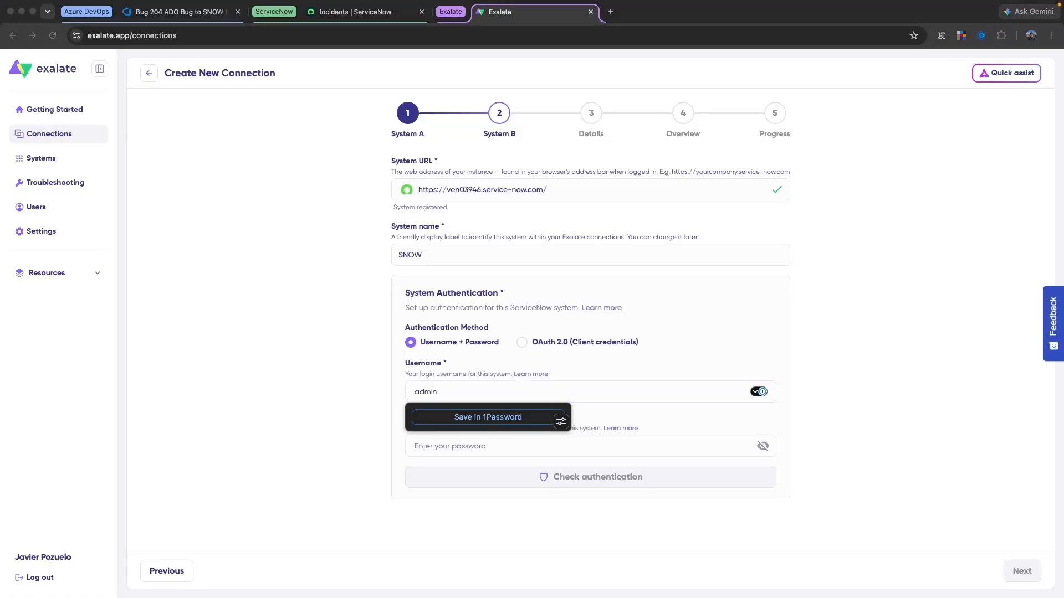
left_click(549, 445)
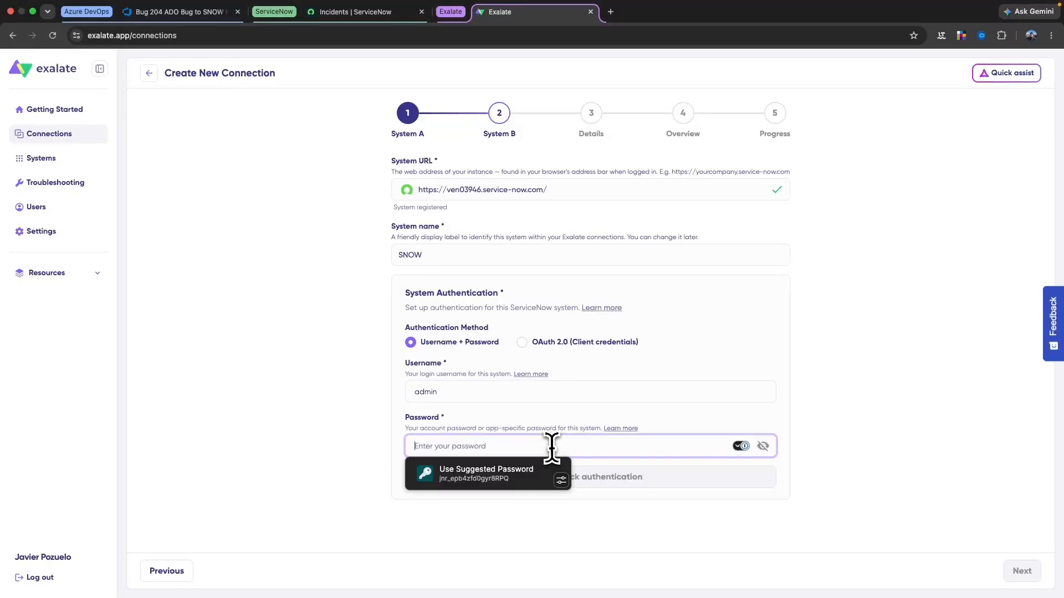
key("super+v")
left_click(722, 477)
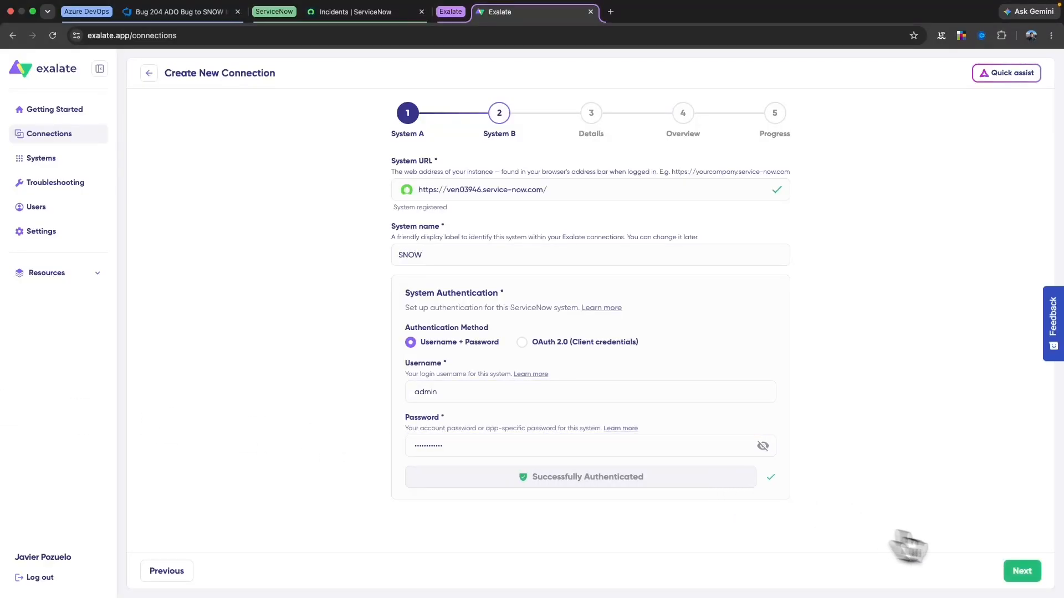
left_click(1023, 573)
Rename the connection 'ADO to SNOW Video', create it with the trial, and continue when done
left_click(471, 190)
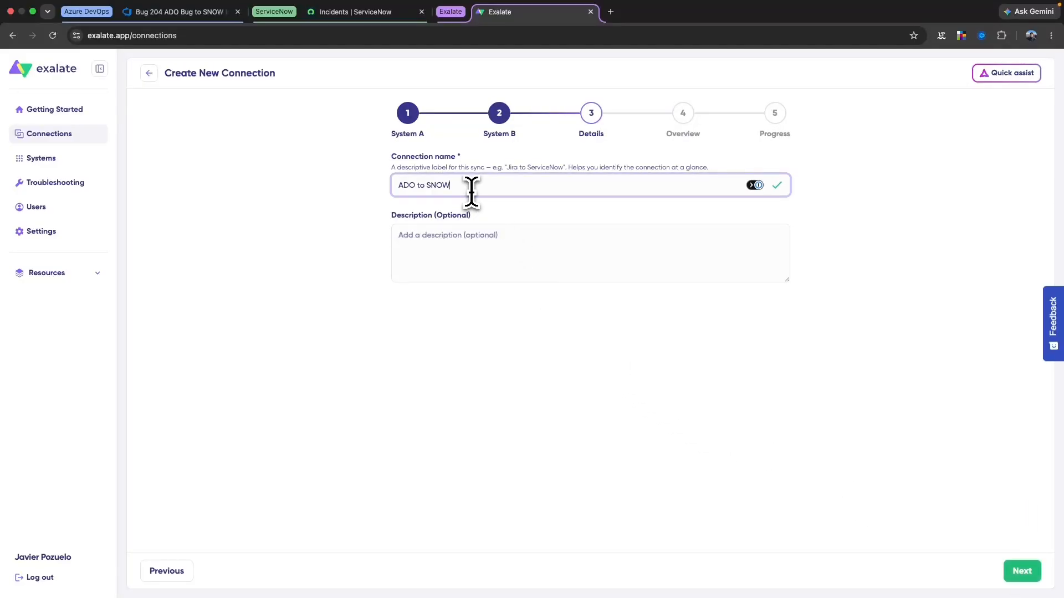
type("VI")
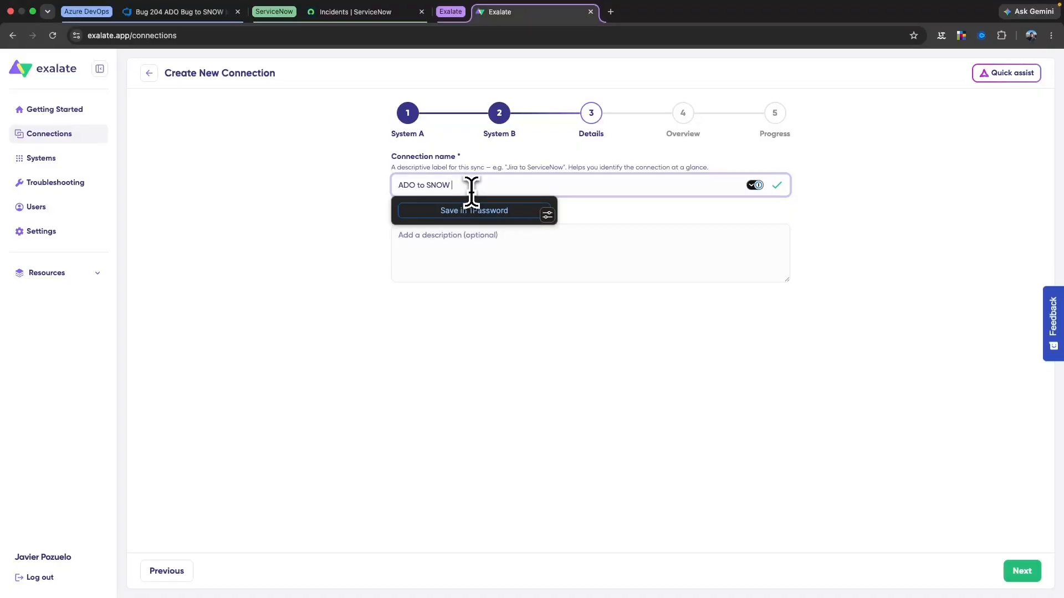
type("deo")
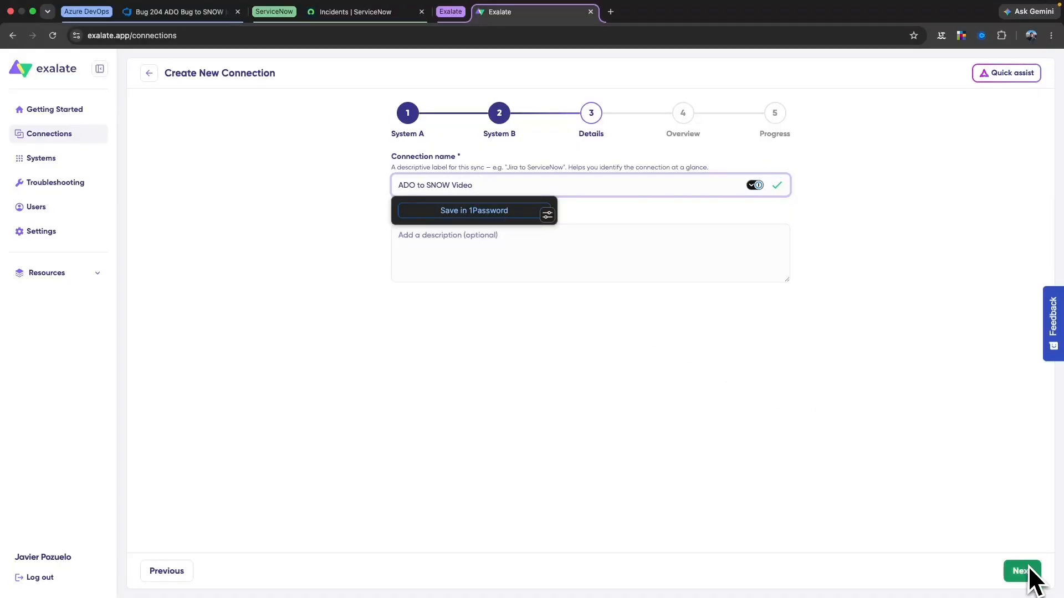
left_click(486, 289)
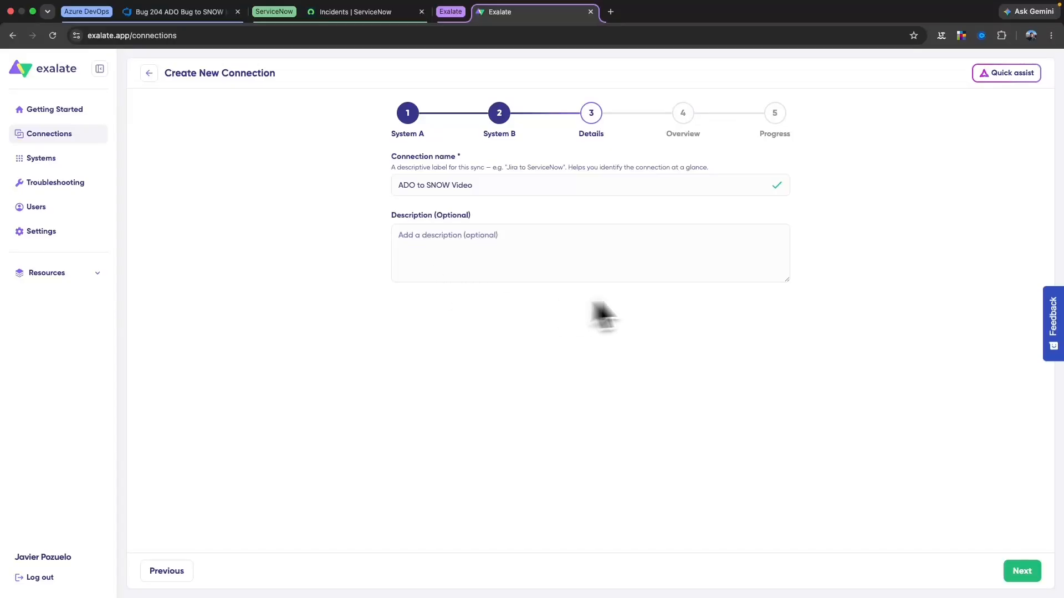
left_click(1026, 571)
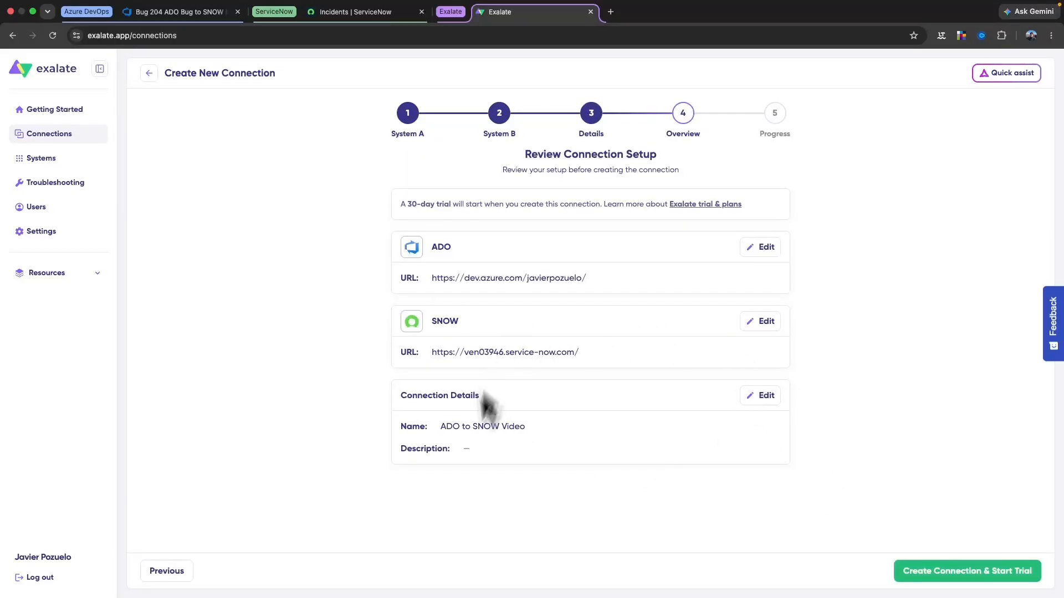
left_click(945, 561)
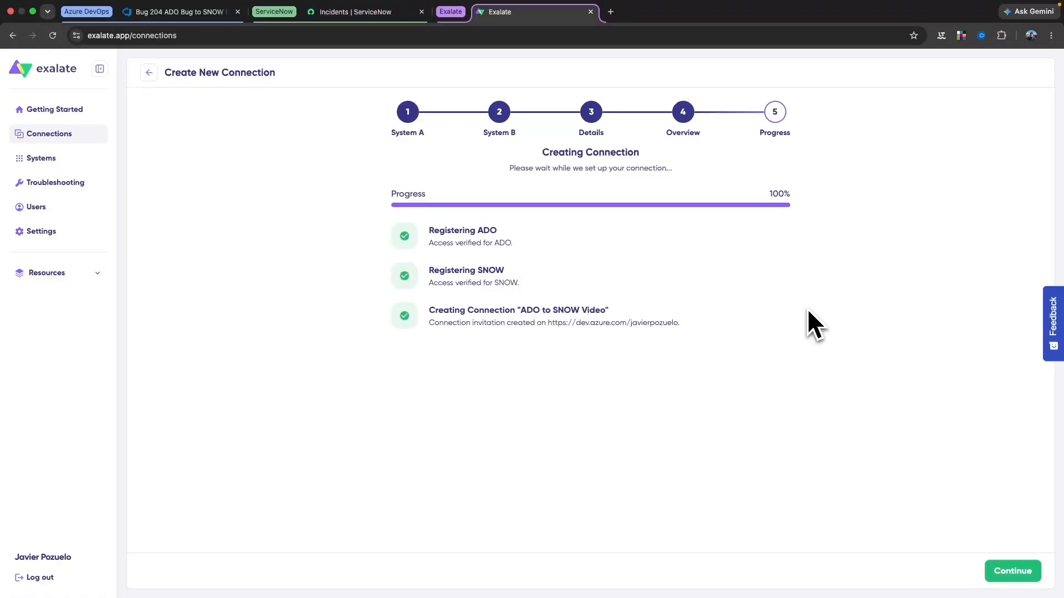
left_click(1011, 573)
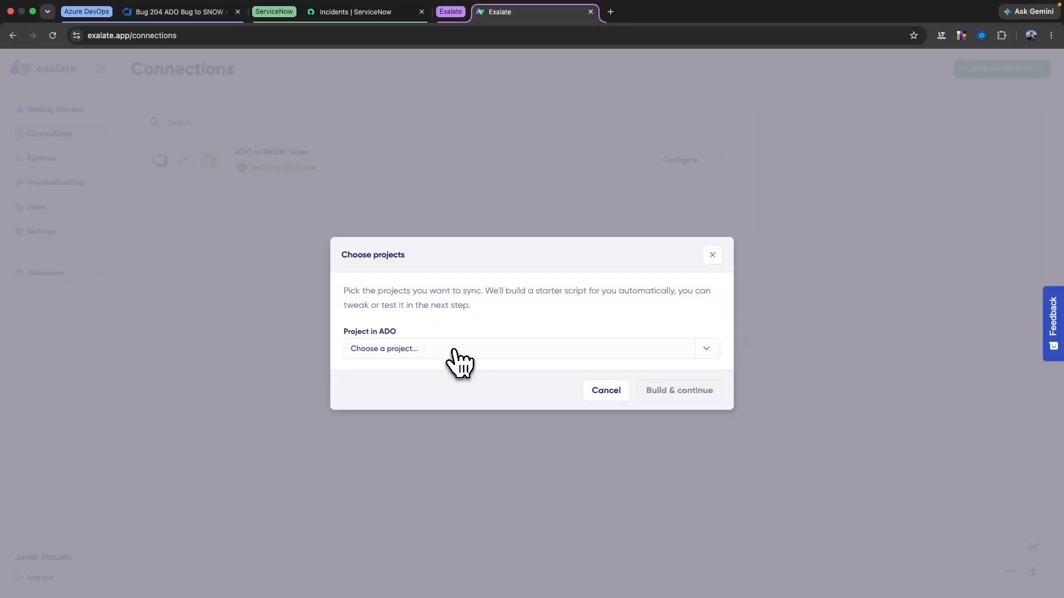
Pick Production as the ADO project, build the starter sync, and choose Script mode
left_click(454, 351)
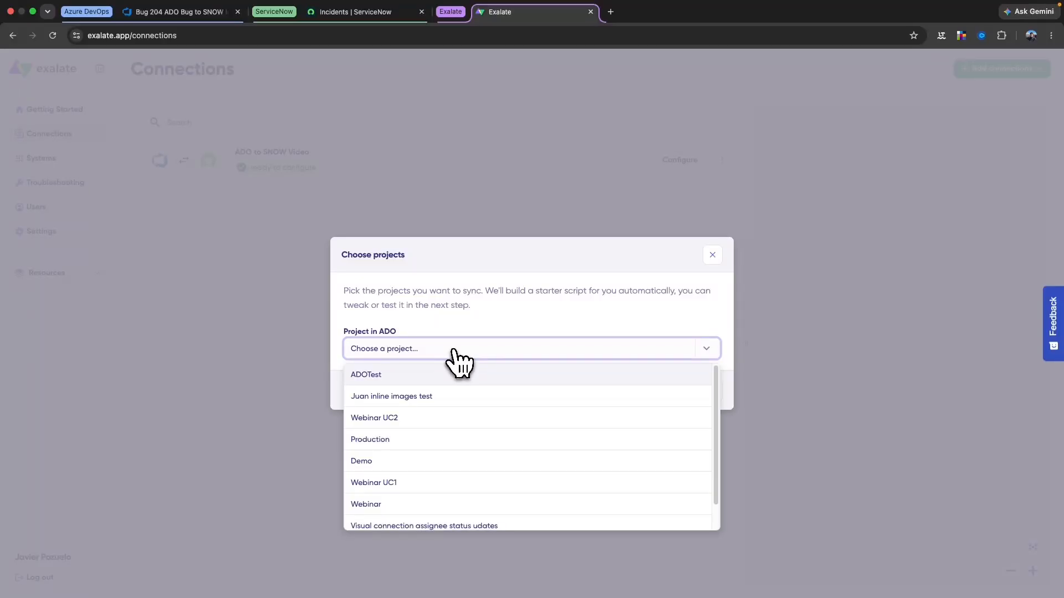
type("Prod")
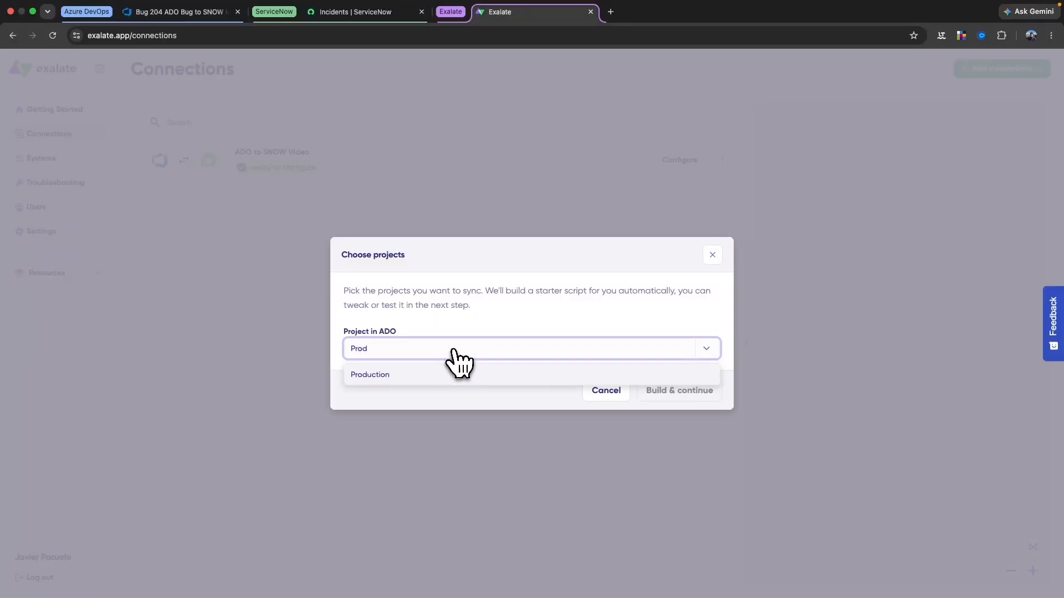
left_click(372, 375)
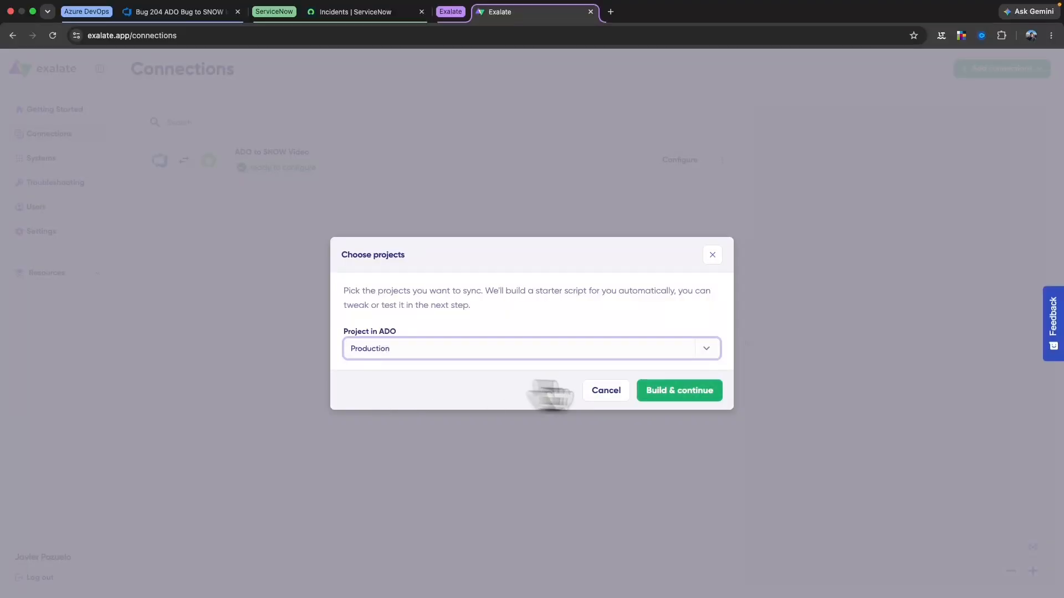
left_click(680, 390)
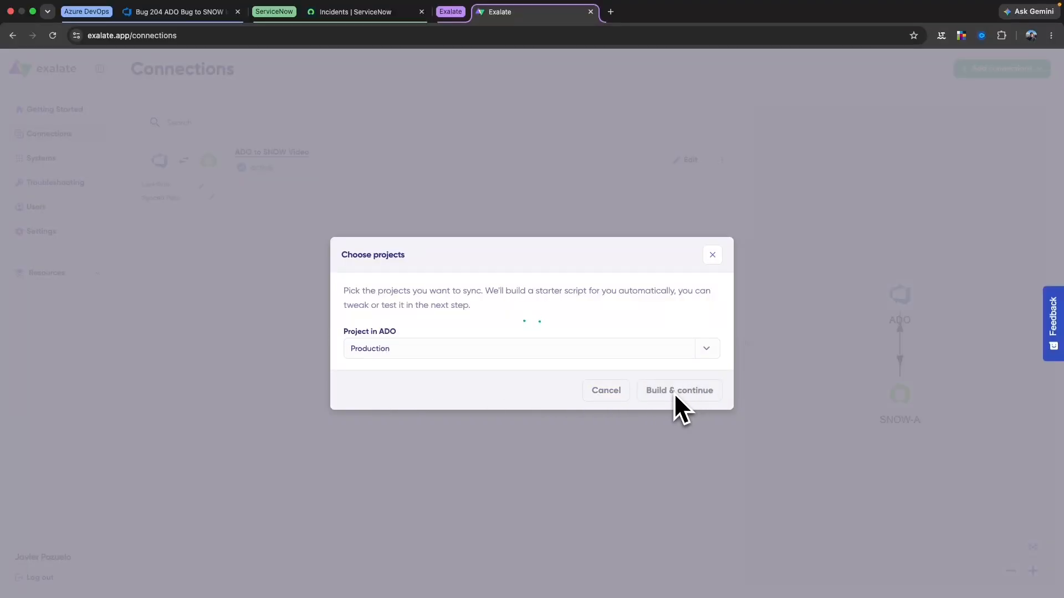
left_click(621, 387)
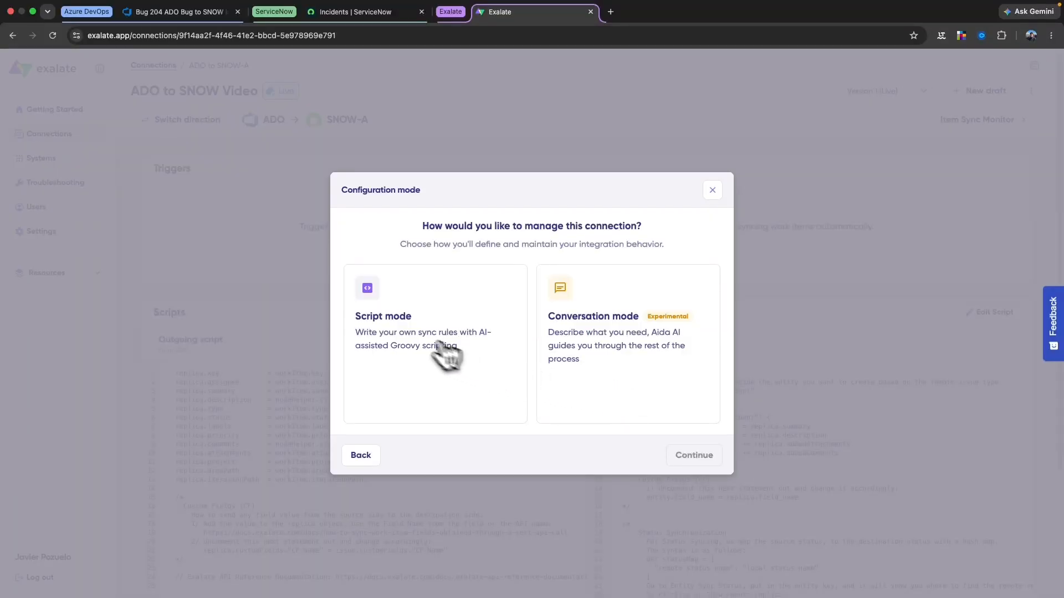
left_click(416, 339)
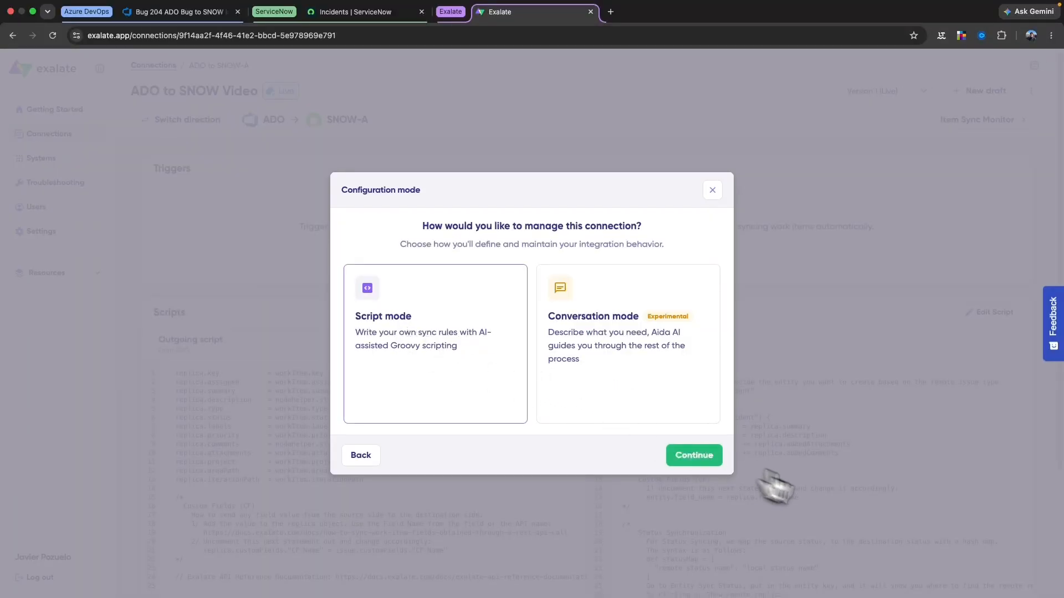
Load the Version 2 draft and review the short_description-to-summary mapping on line 7
left_click(708, 462)
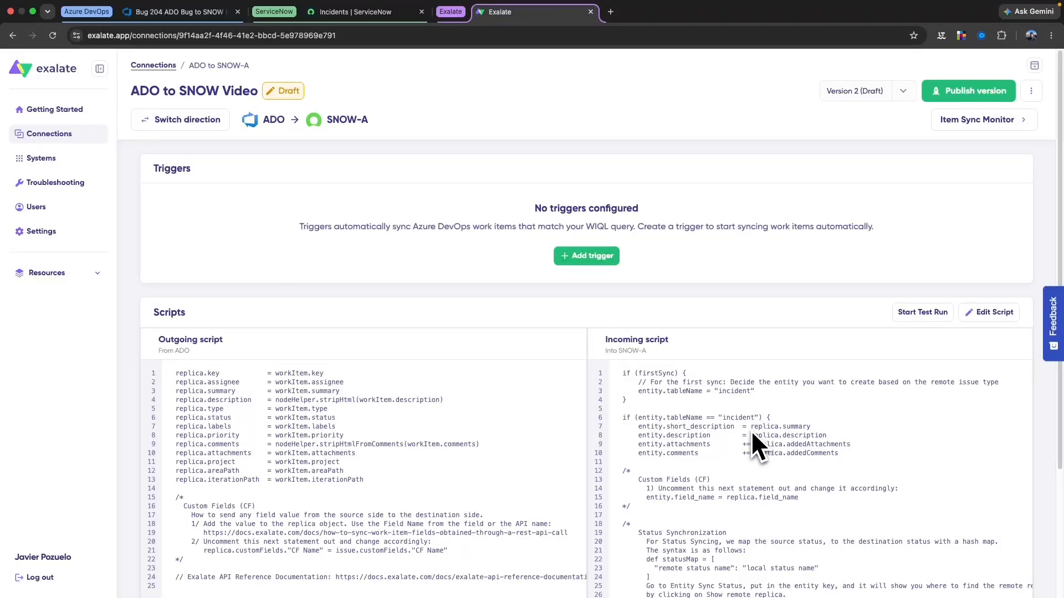
left_click_drag(747, 428, 790, 431)
double_click(666, 425)
left_click(663, 425)
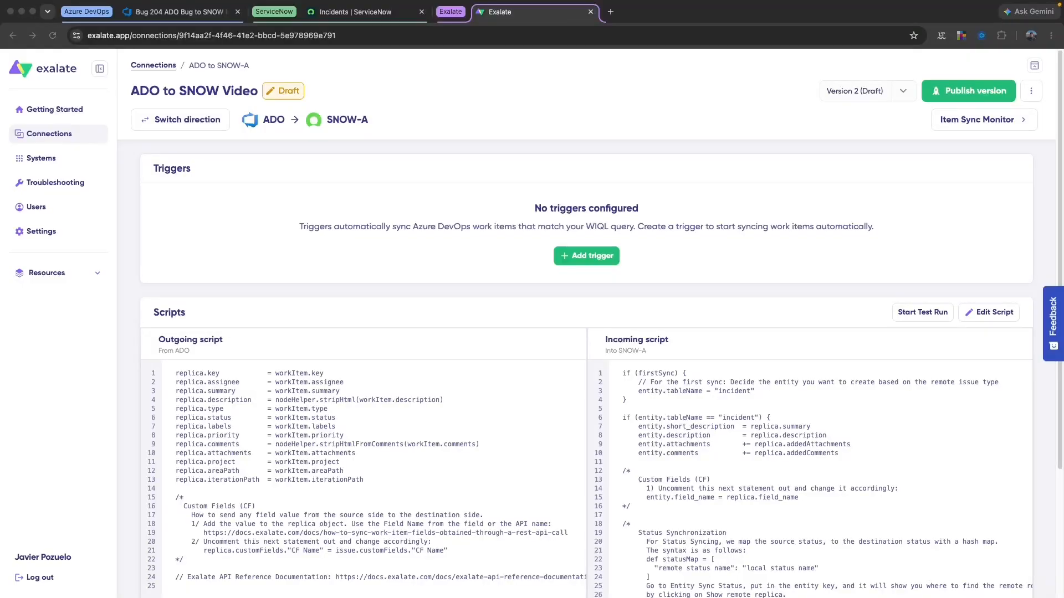
Check bug 204's available states in Azure DevOps, then open the Exalate scripts for editing
left_click(171, 12)
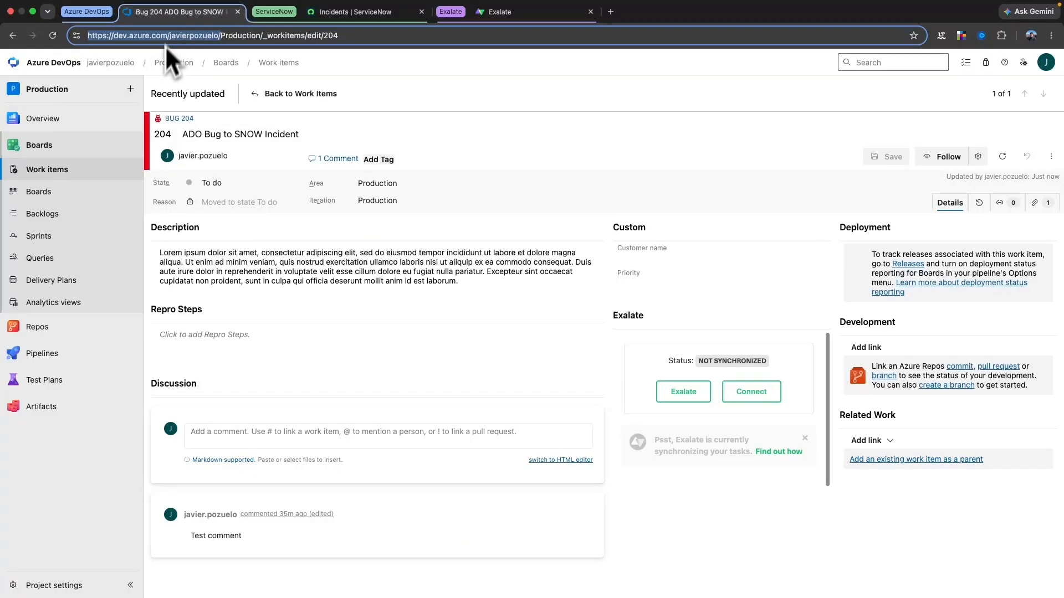
left_click(233, 182)
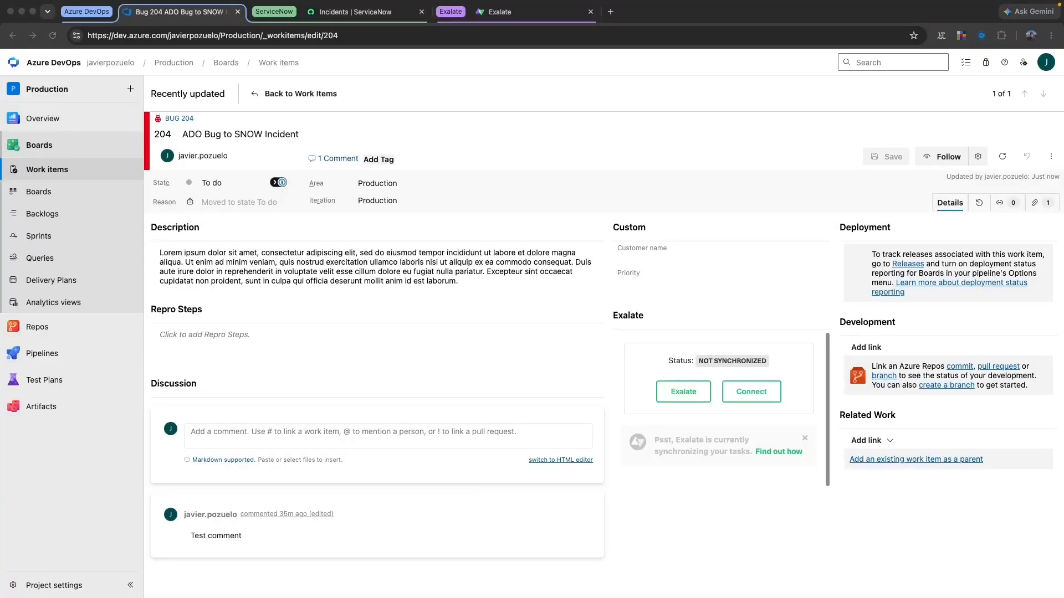
left_click(491, 19)
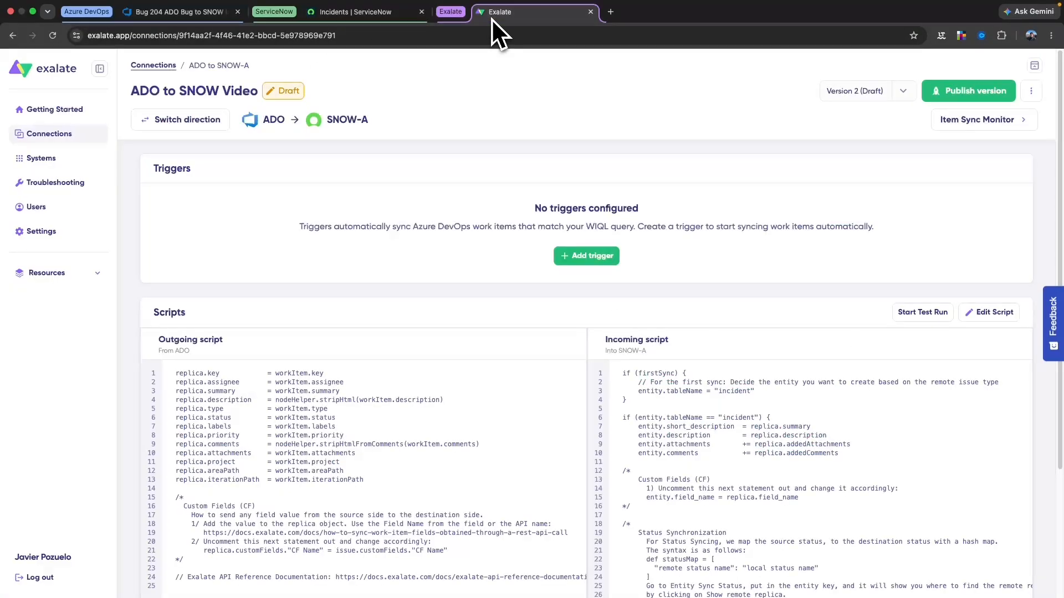
left_click(987, 314)
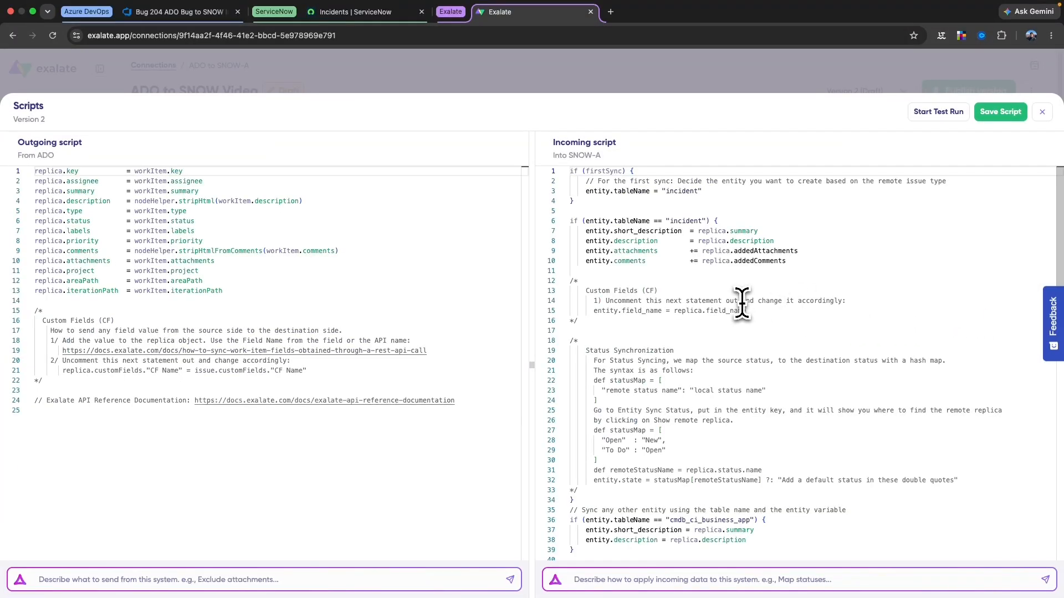
left_click(673, 262)
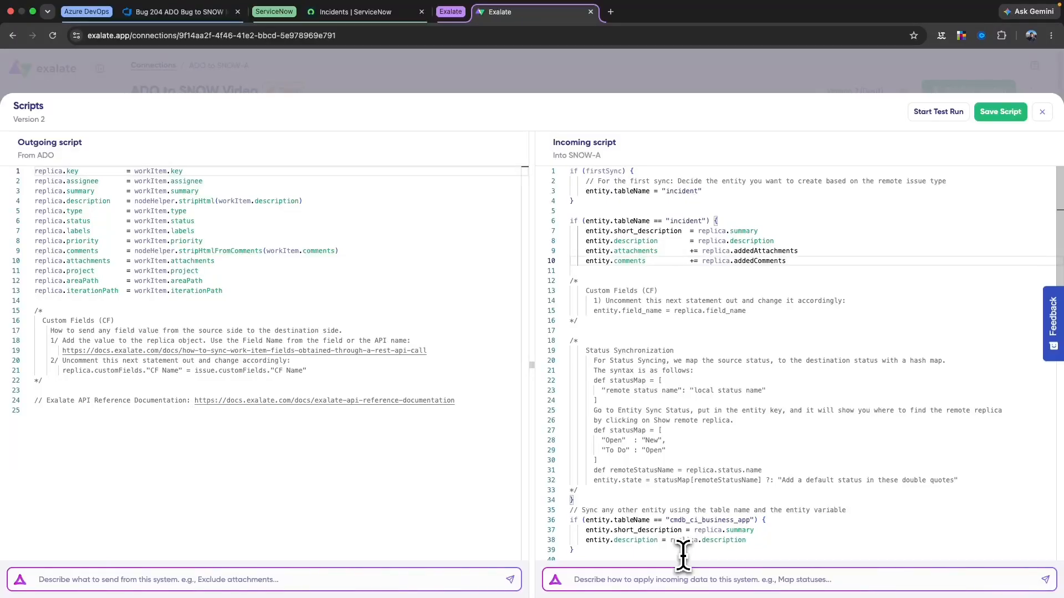
left_click(592, 579)
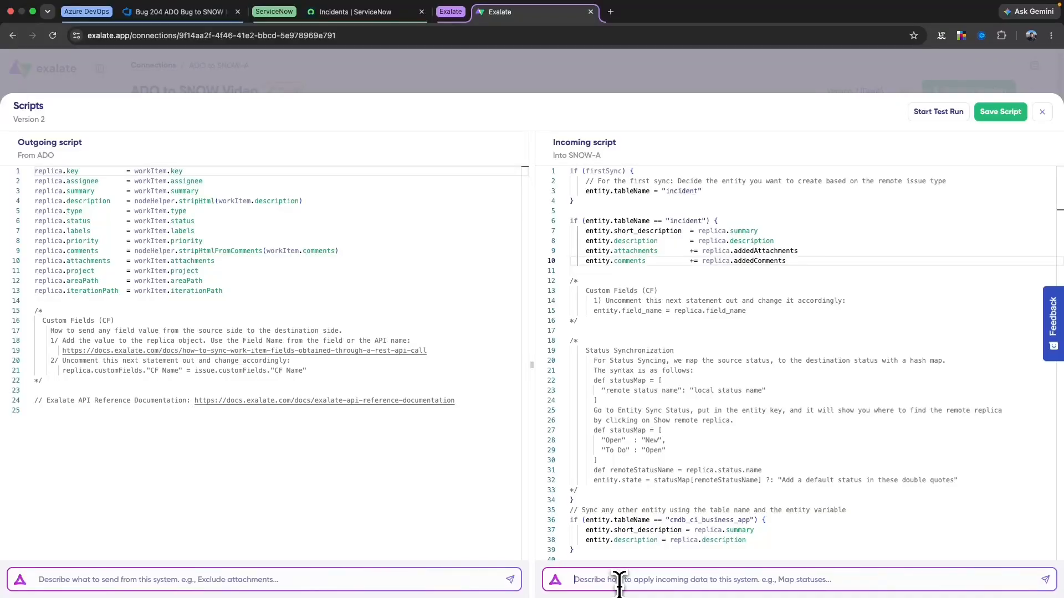
Ask Aida to map ADO To Do, Doing, Done to SNOW New, In Progress, Resolved
type("I need")
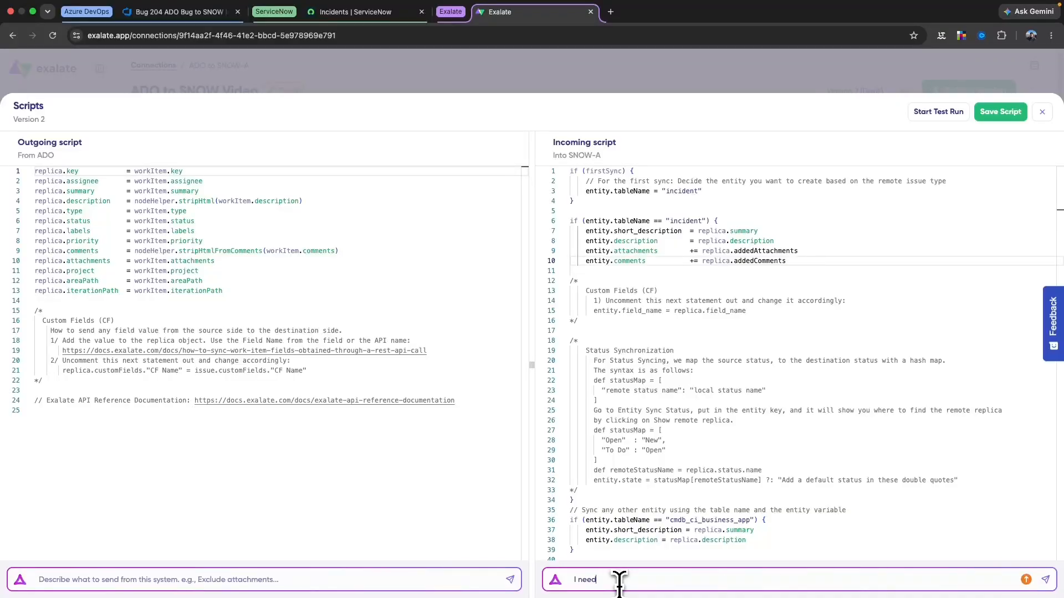
type(" to sync the ADO remote statuses \"To Do")
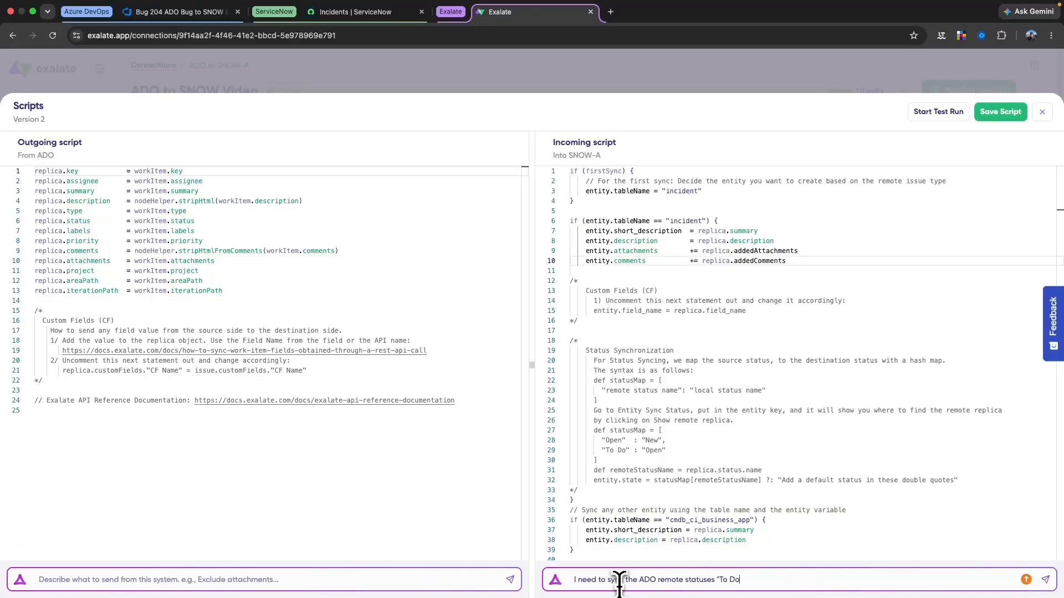
type("\" \"Doing\" and \"Done\" to my local SNOW statuses \"")
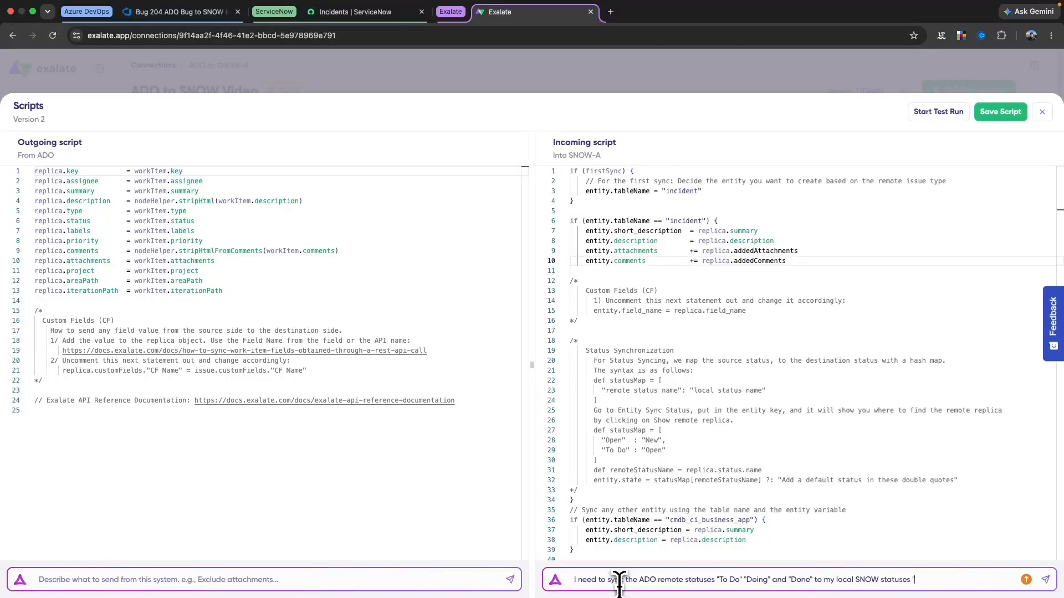
type("New\":")
key("BackSpace")
type("\"In Progress")
type(" and")
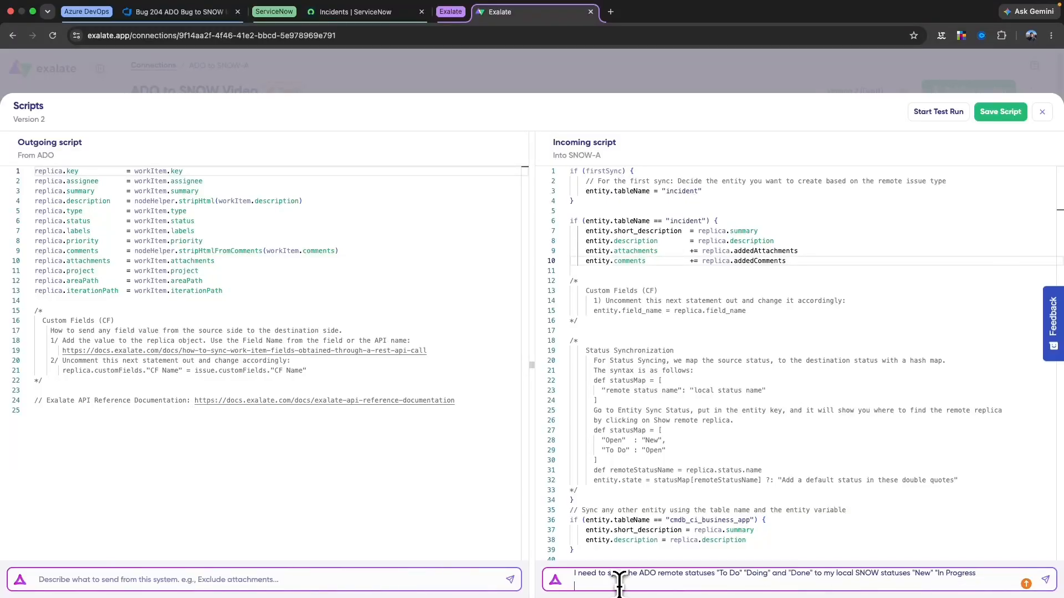
type(" \"REsolved\"")
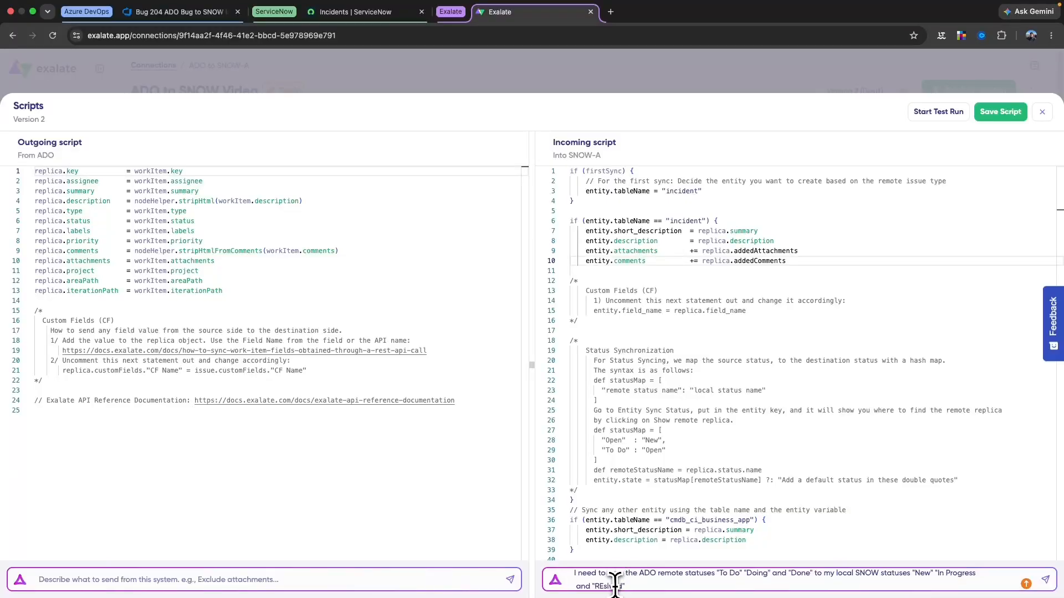
double_click(614, 585)
type("REsolved")
left_click(605, 586)
key("BackSpace")
type("e")
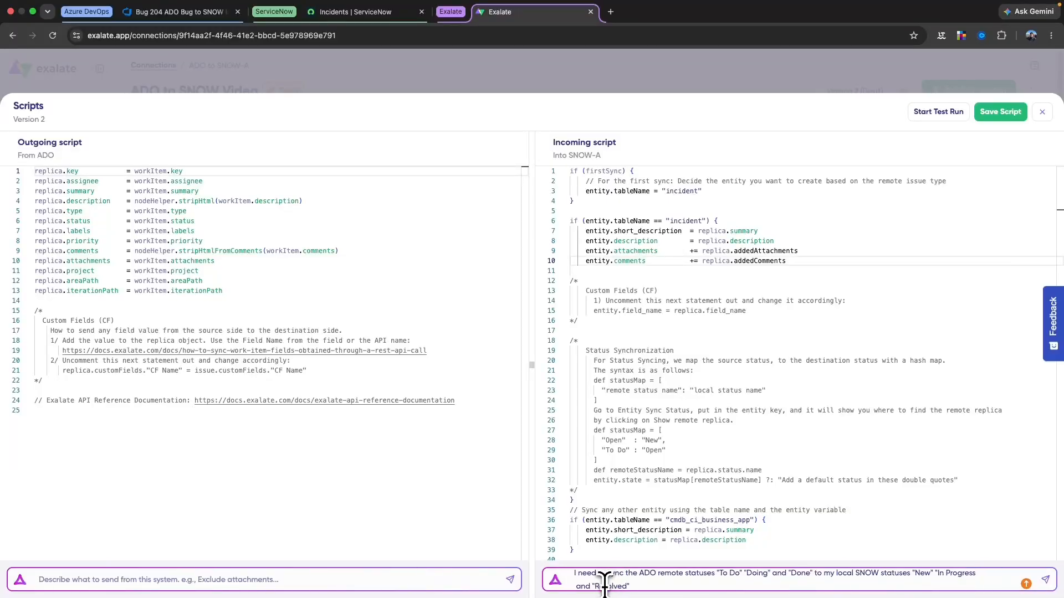
key("Return")
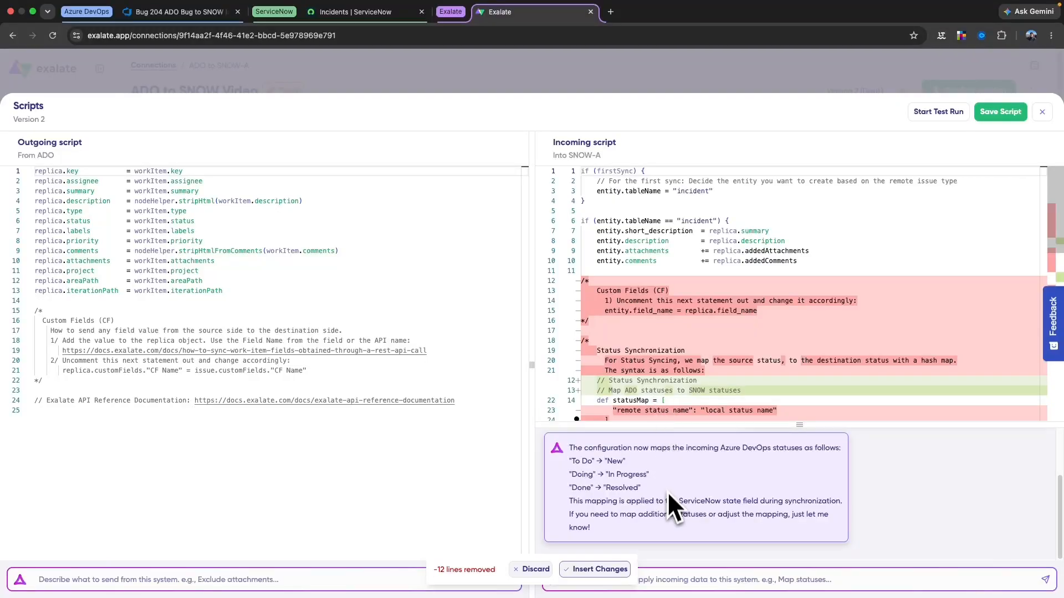
Insert Aida's statusMap into the incoming script and replace the entity.state fallback with "In Progress"
scroll(663, 414, "down", 5)
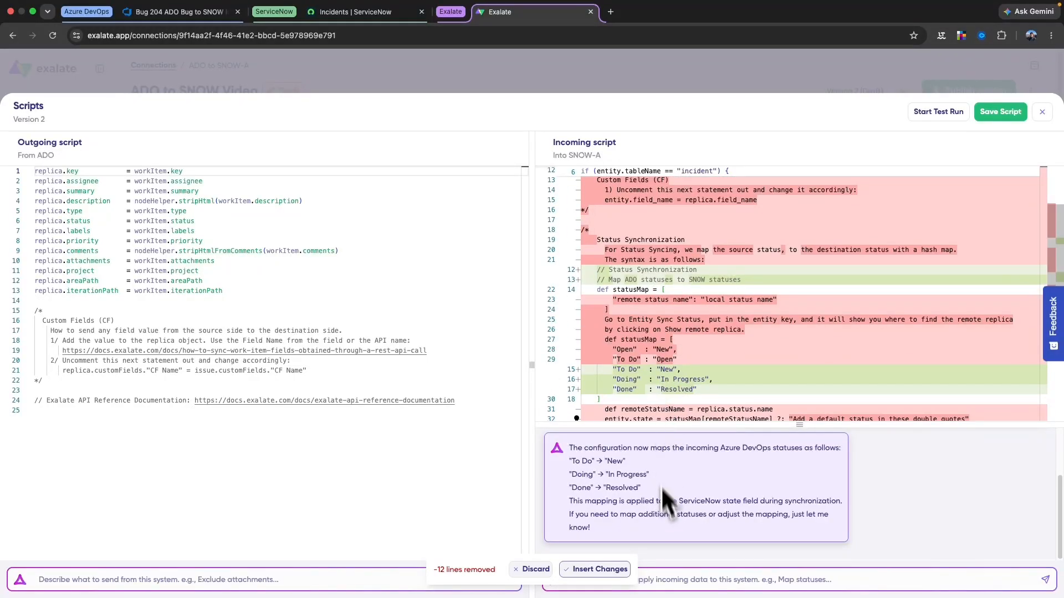
left_click(618, 569)
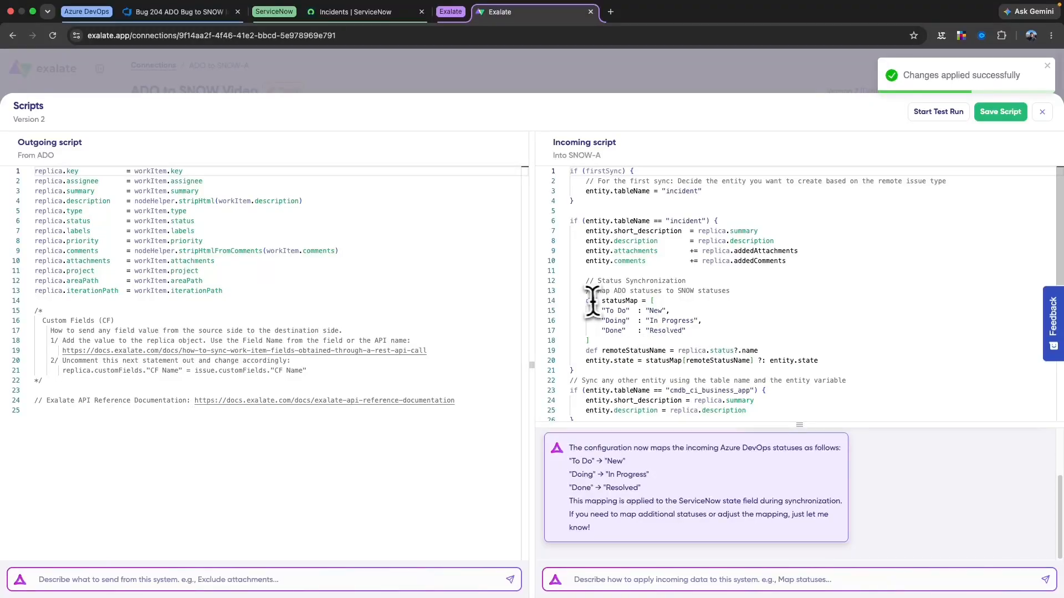
left_click_drag(586, 300, 673, 341)
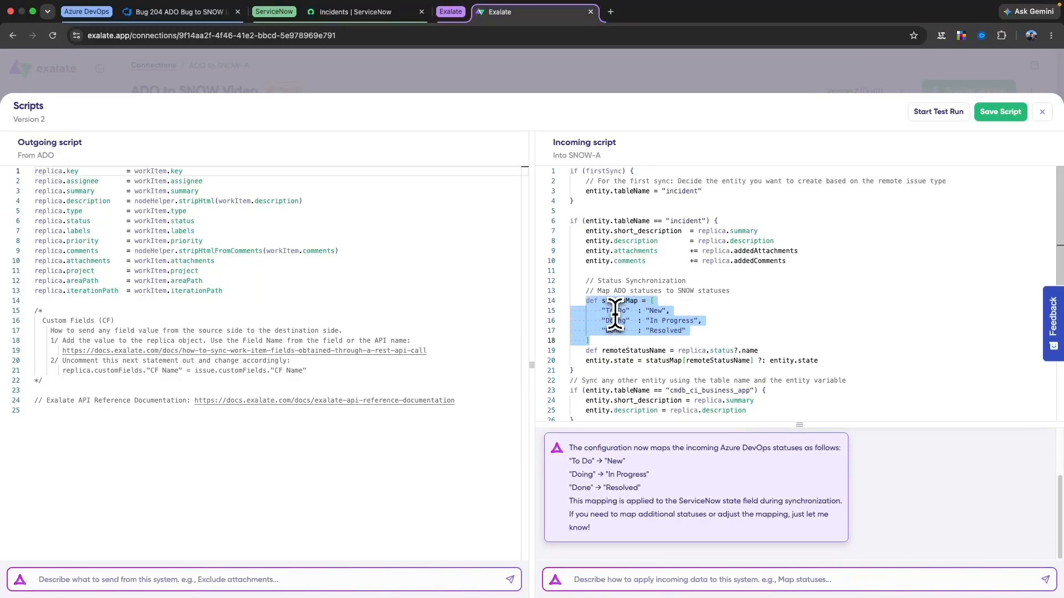
left_click(611, 314)
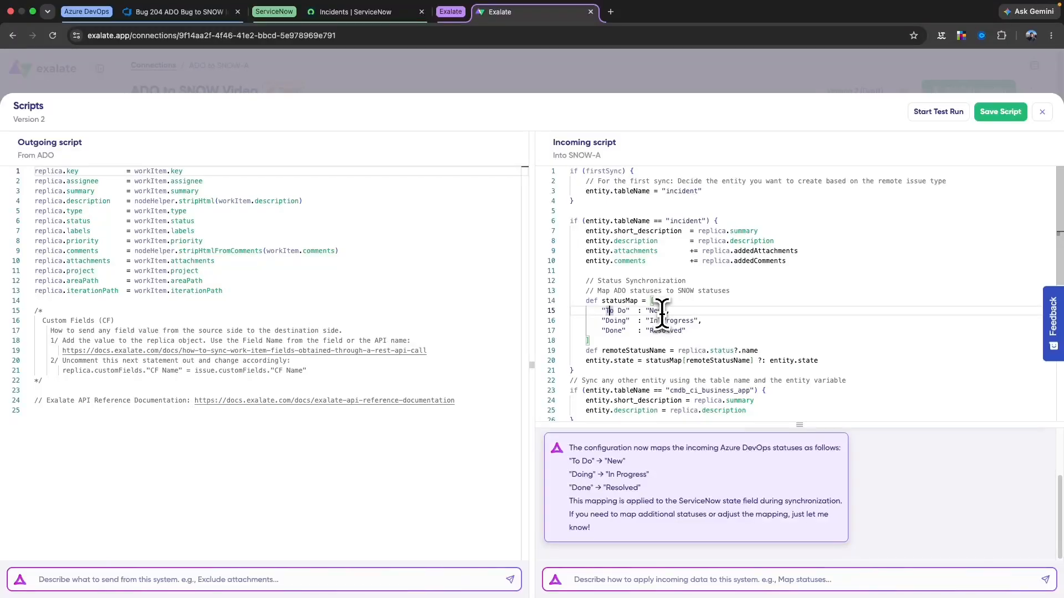
left_click_drag(770, 360, 830, 363)
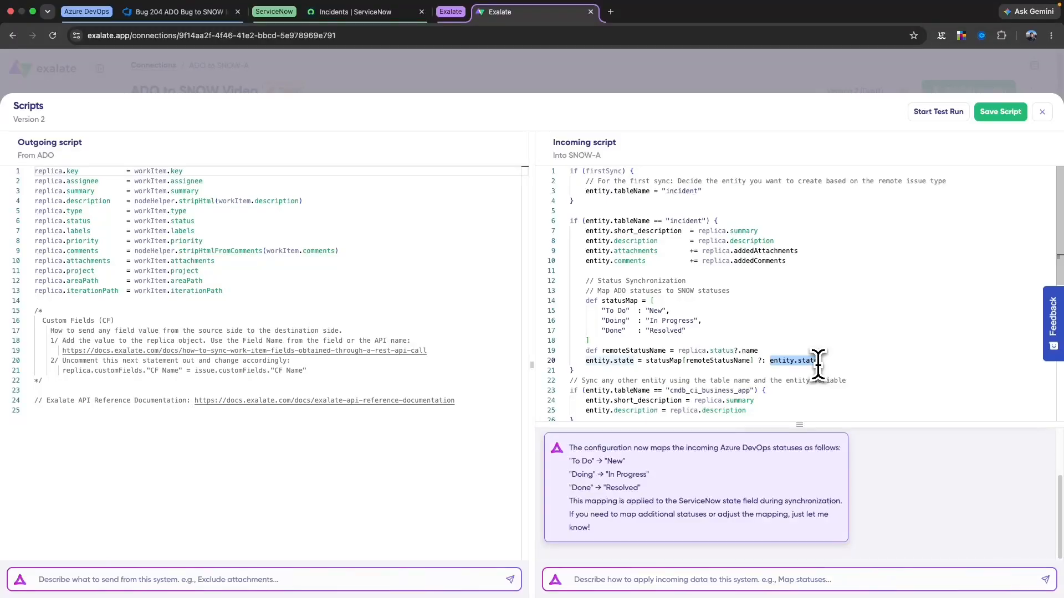
type("\"")
type("In Progre")
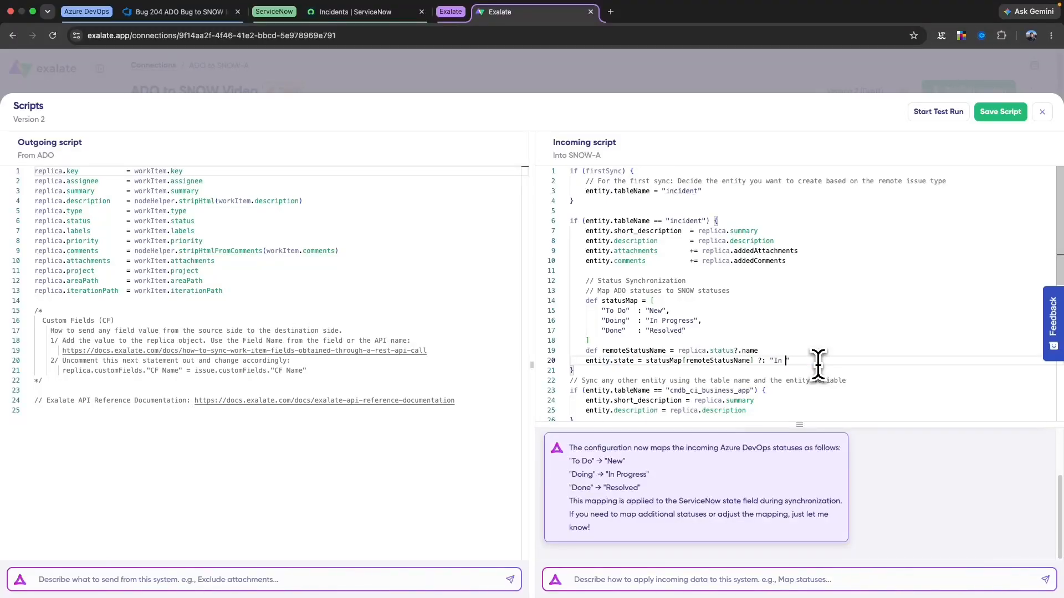
type("ss")
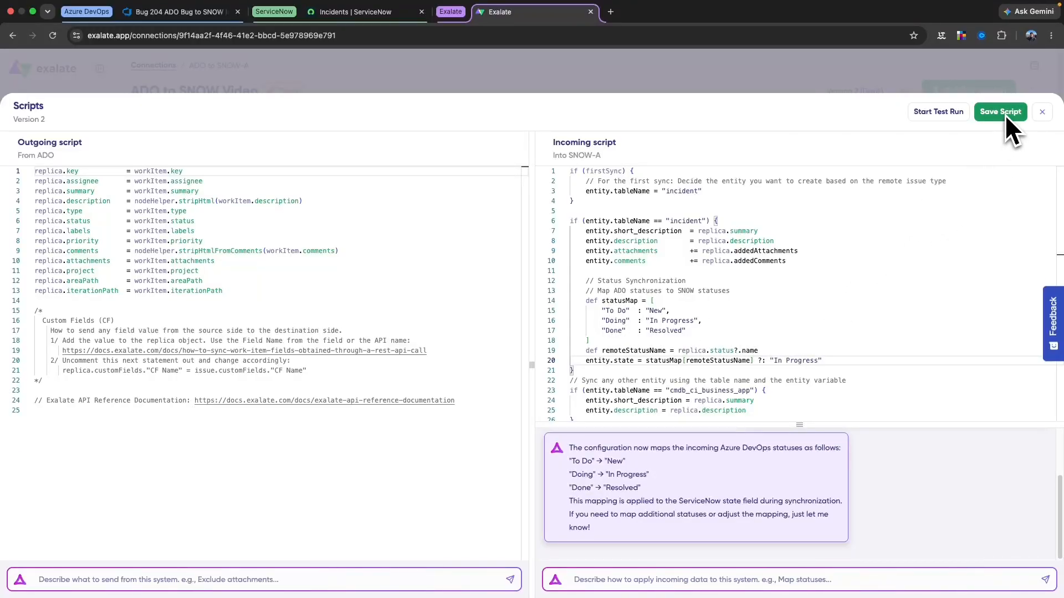
Save the edited scripts and publish Version 2 of the connection
left_click_drag(209, 221, 26, 221)
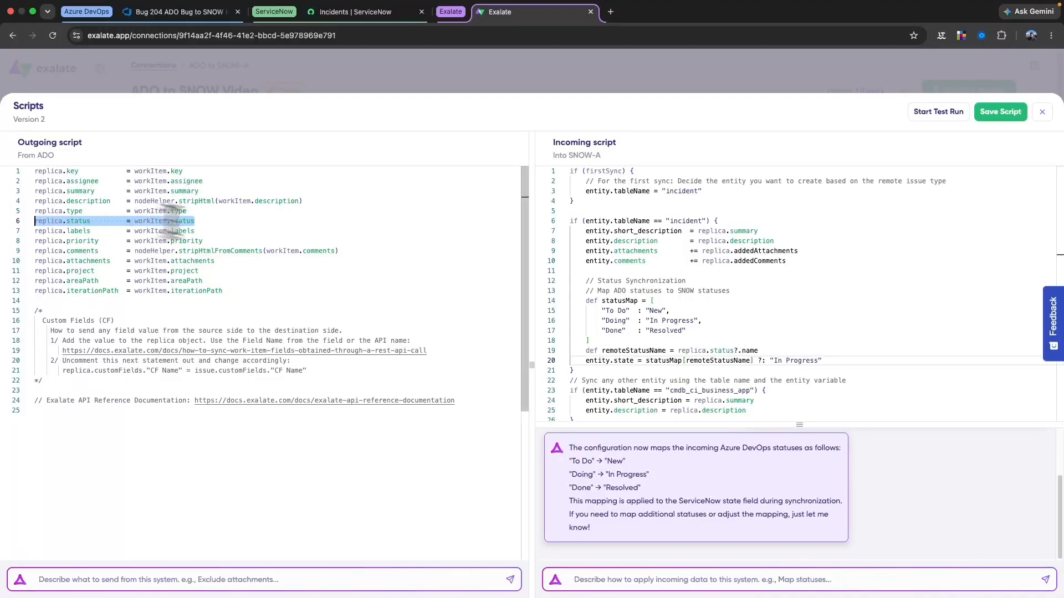
left_click(1002, 113)
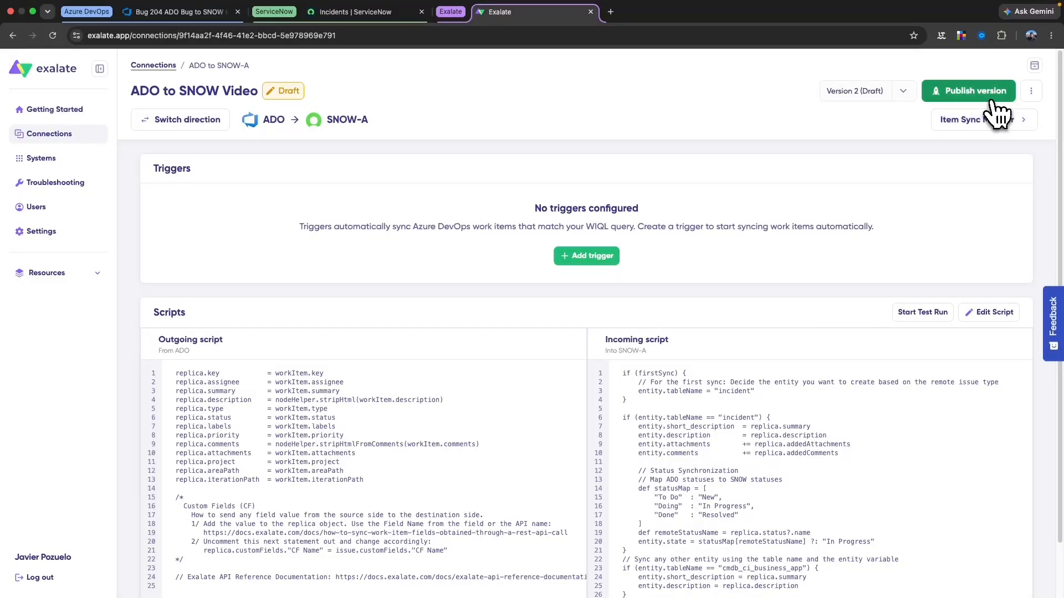
left_click(992, 98)
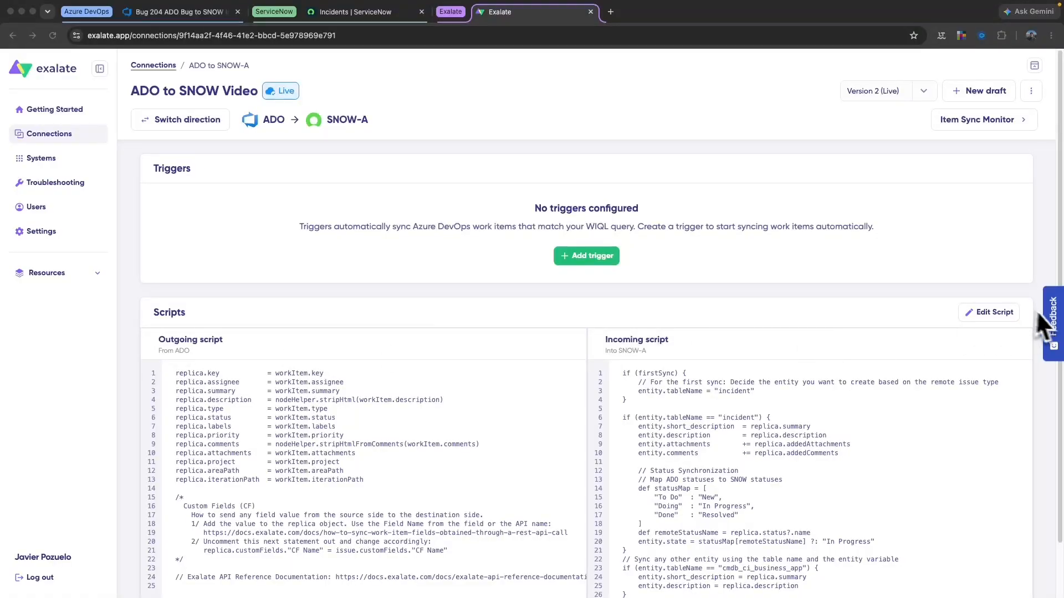
Bring up the SNOW-A to ADO side and create a draft of its sync scripts
left_click(986, 206)
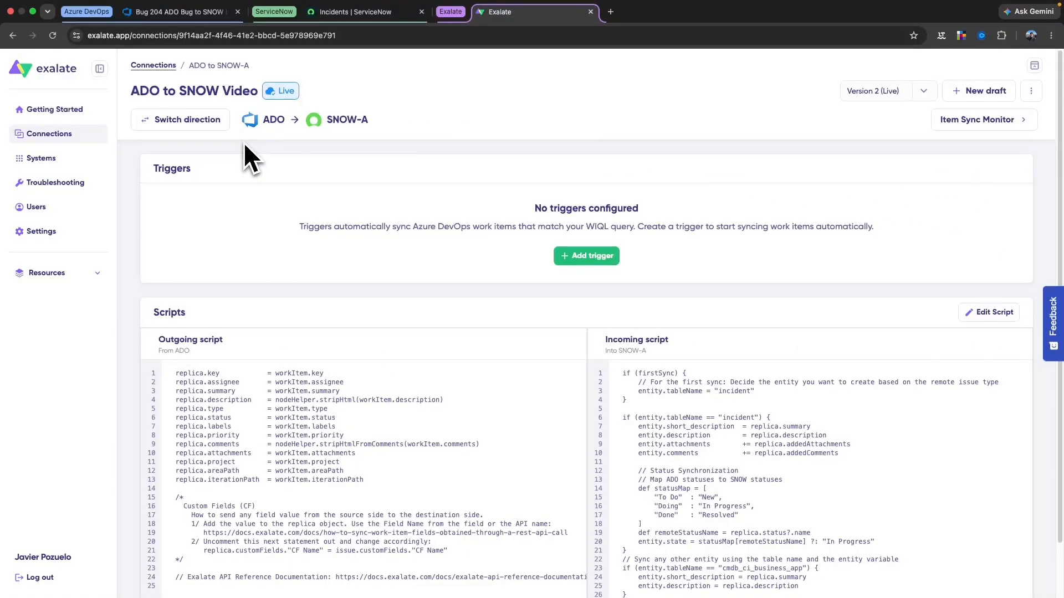
left_click(214, 125)
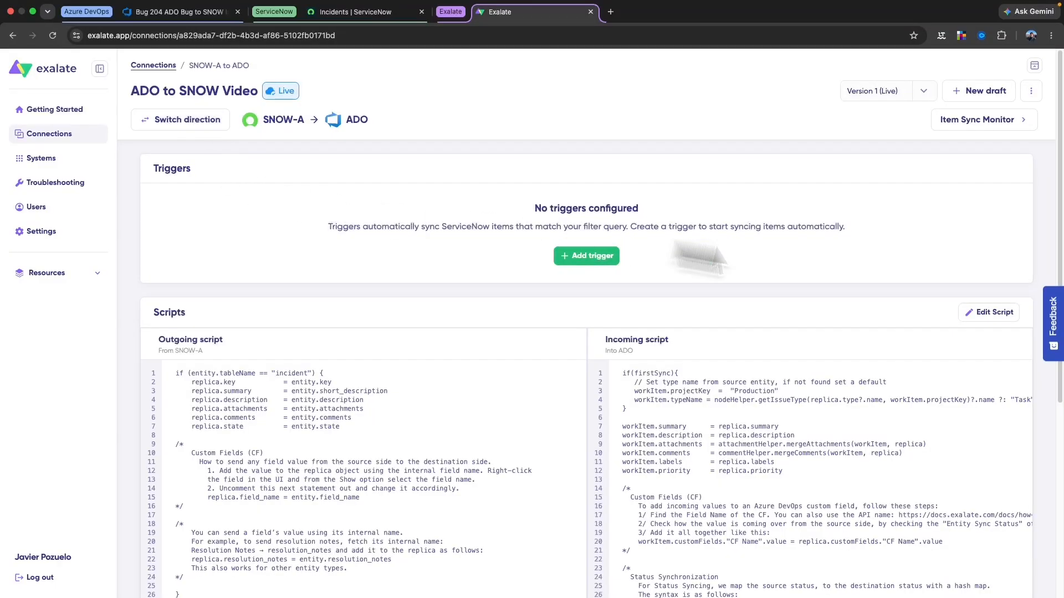
left_click(989, 312)
left_click(665, 392)
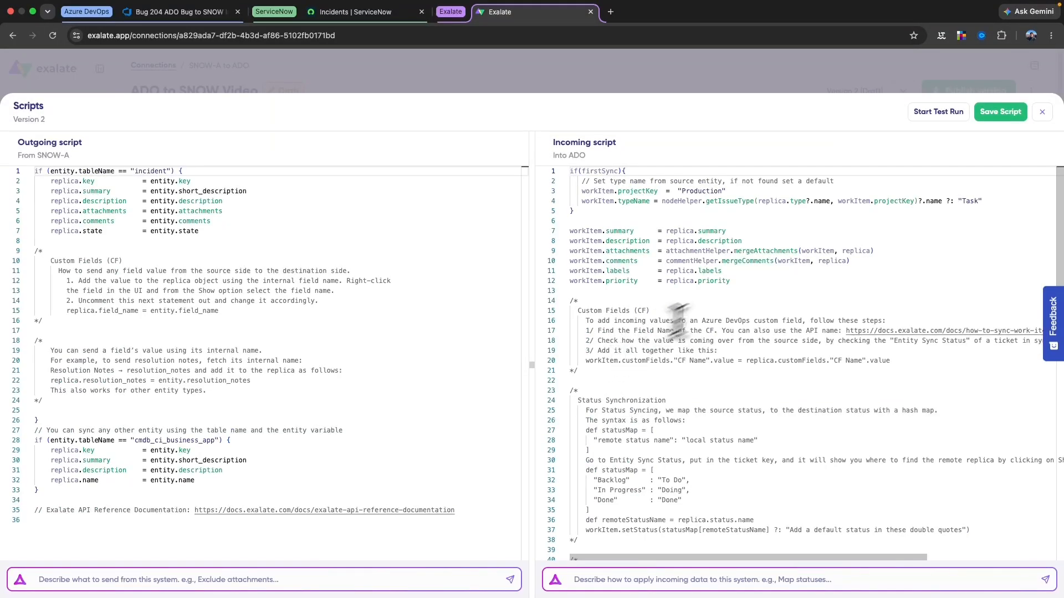
Paste the New/In Progress/Resolved status map into Incoming, change replica.state to replica.status, and save
left_click(758, 281)
key("Return")
key("Return")
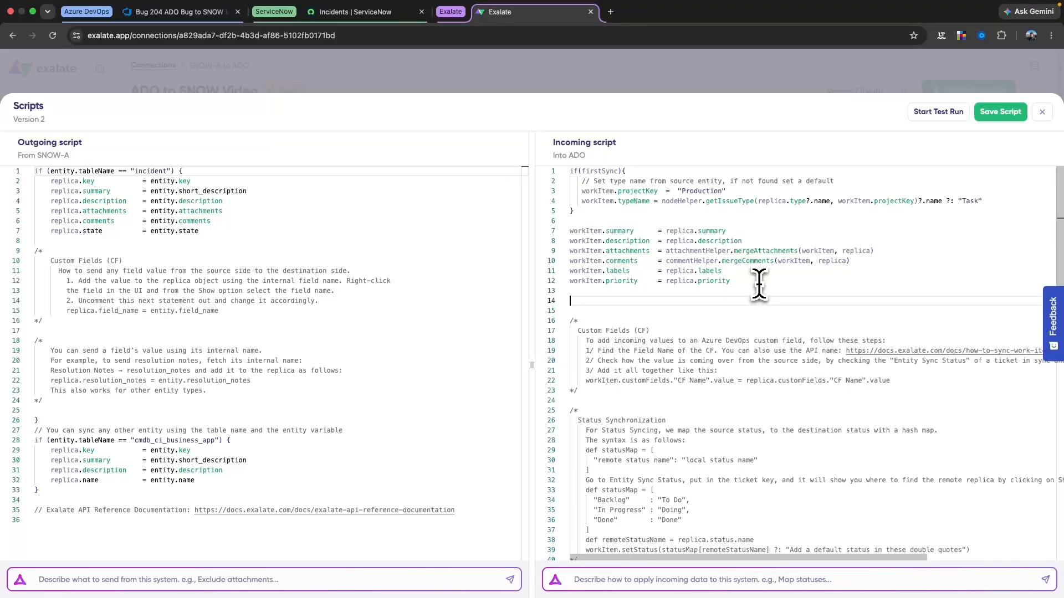
type("def statusMap=[   \"New\": \"To Do\",   \"In Progress\": \"Doing\",   \"Resolved\": \"Done\" ] def remoteStatusName= replica.status.name issue.setStatus(statusMap[remoteStatusName]?: \"To Do\")")
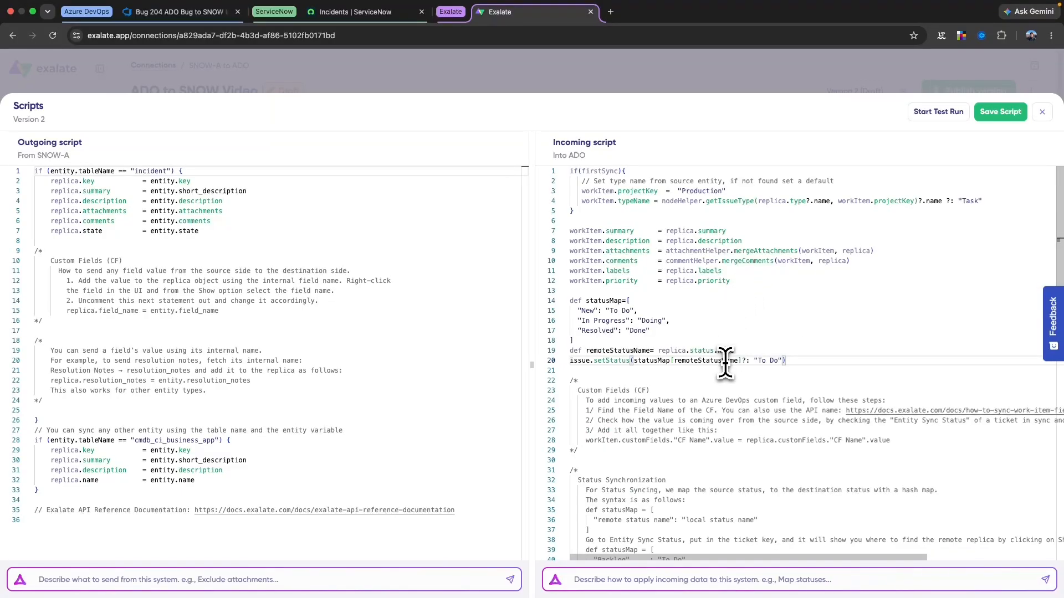
double_click(94, 231)
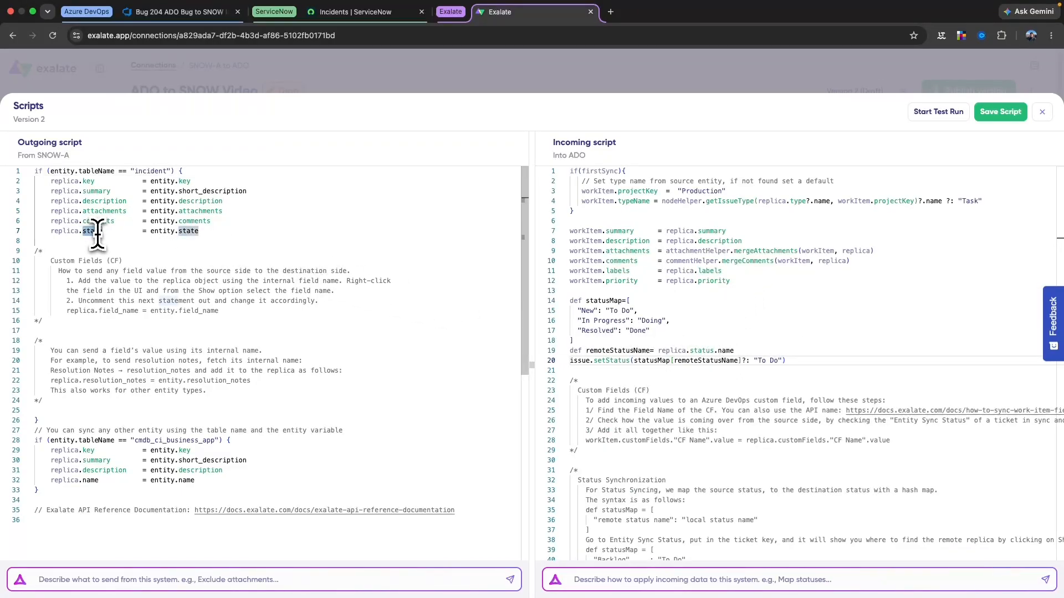
type("status")
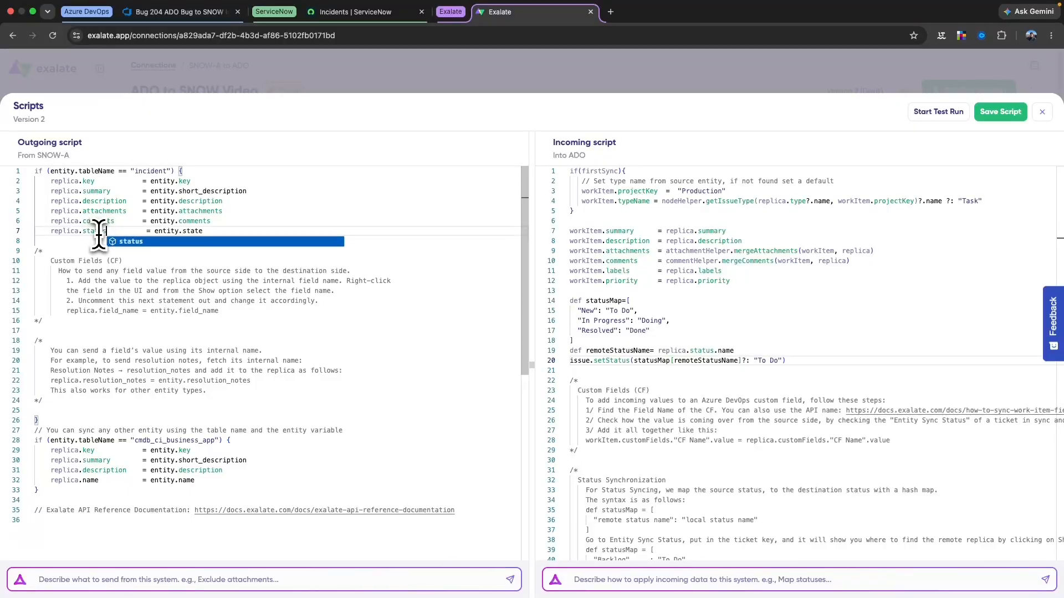
left_click(1005, 112)
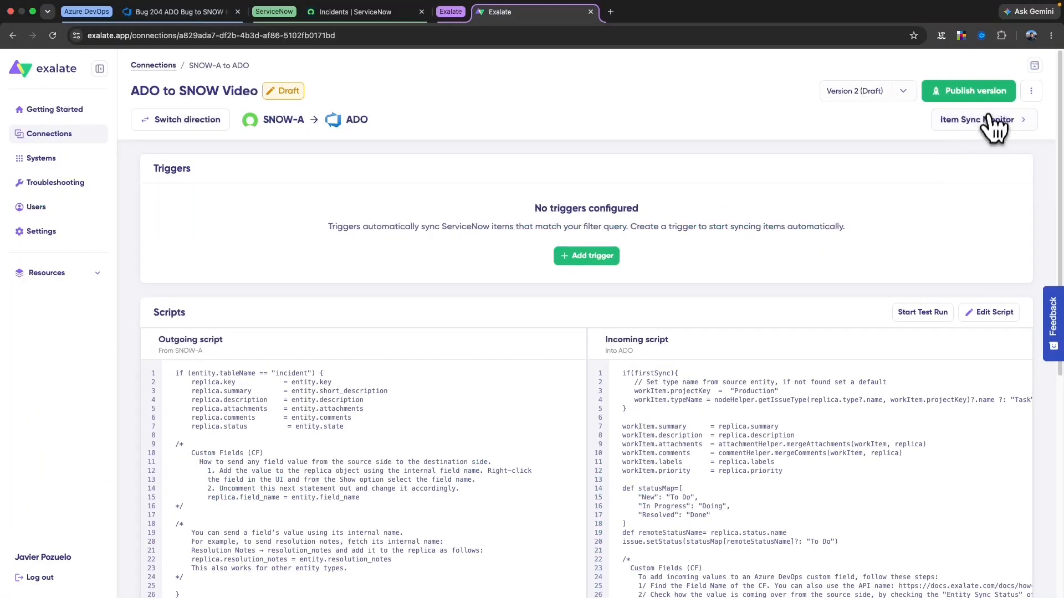
Publish and confirm Version 2 of the SNOW-A to ADO scripts
left_click(990, 95)
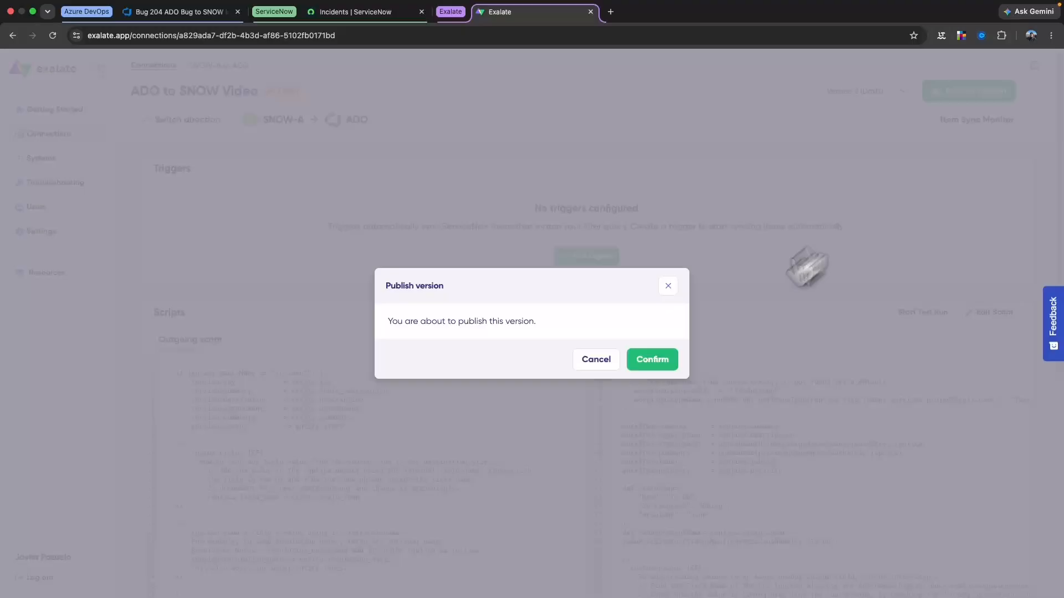
left_click(668, 365)
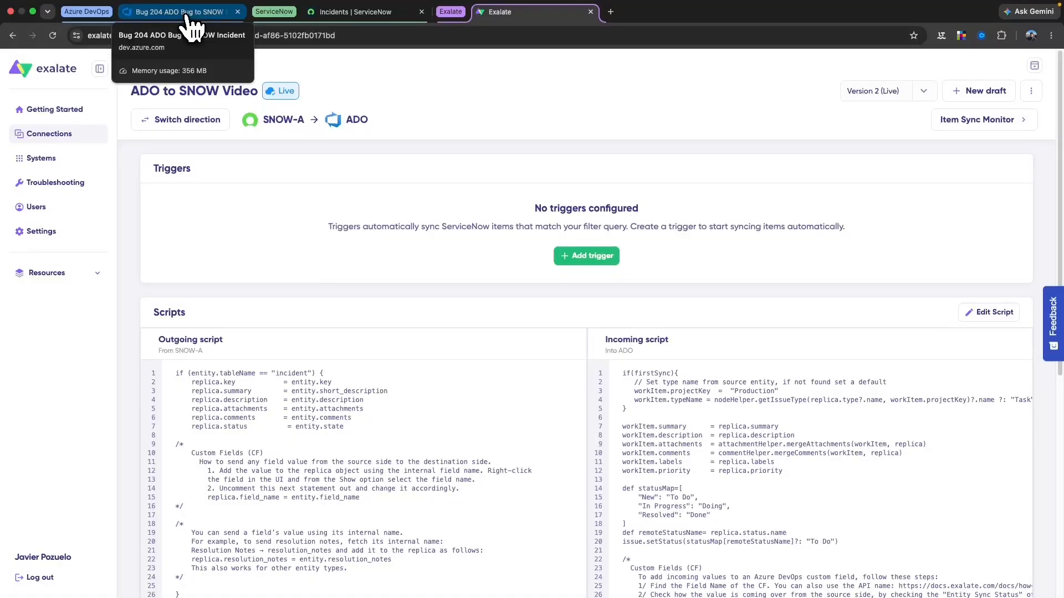
On the ADO to SNOW-A side, save an active trigger with query [System.Tags] Contains 'snow'
left_click(214, 123)
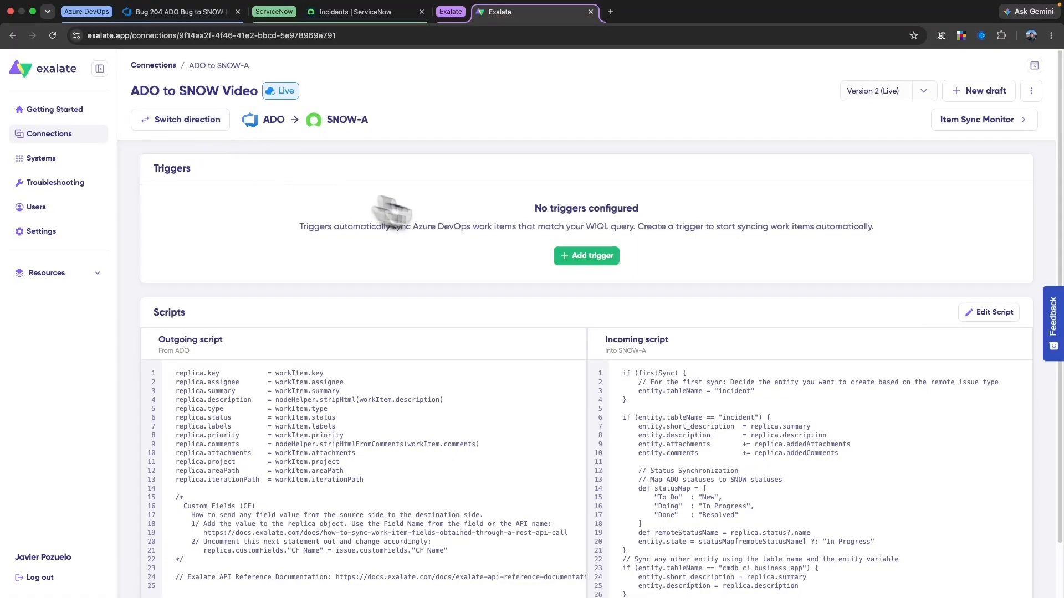
left_click(600, 266)
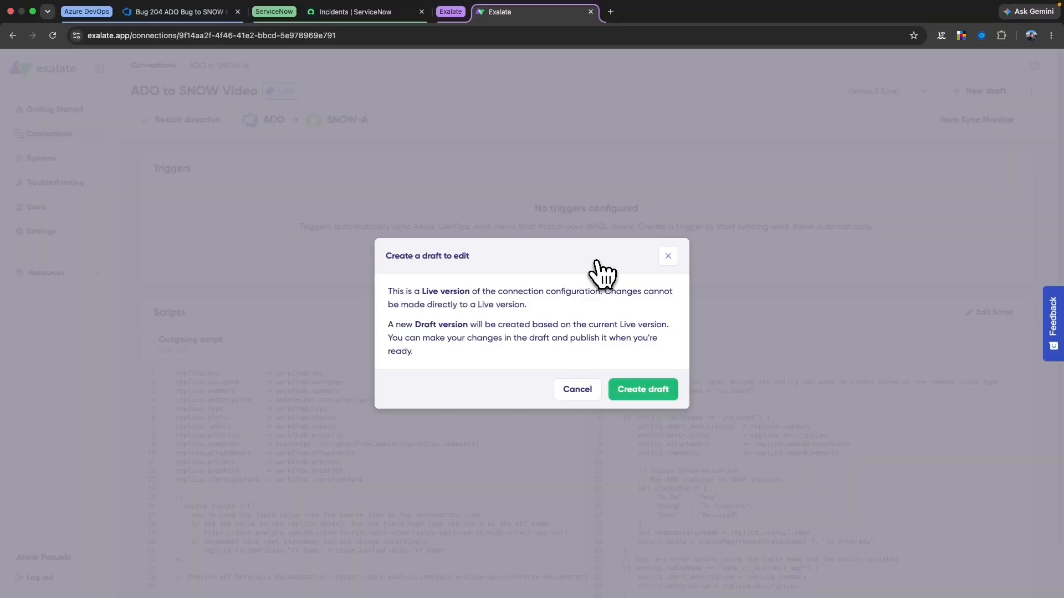
left_click(641, 390)
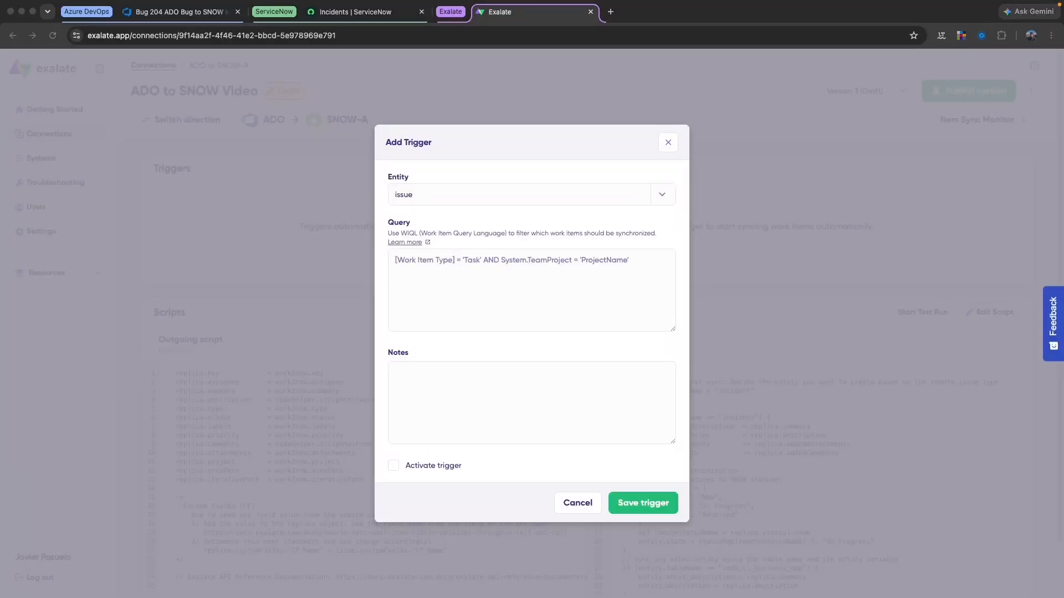
left_click(426, 273)
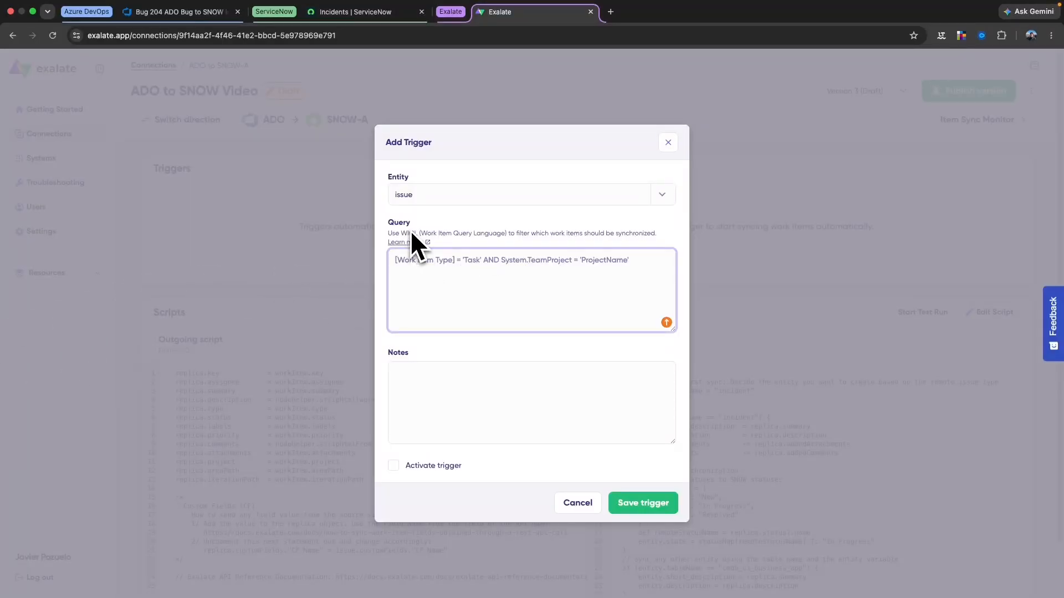
type("[System.Tags")
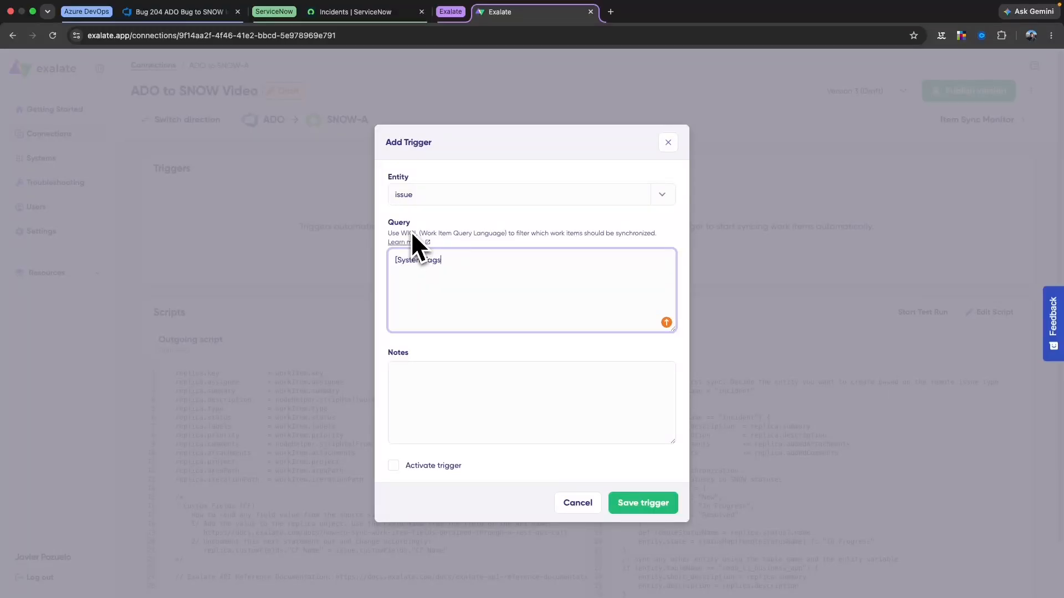
type("] Contains 'snow")
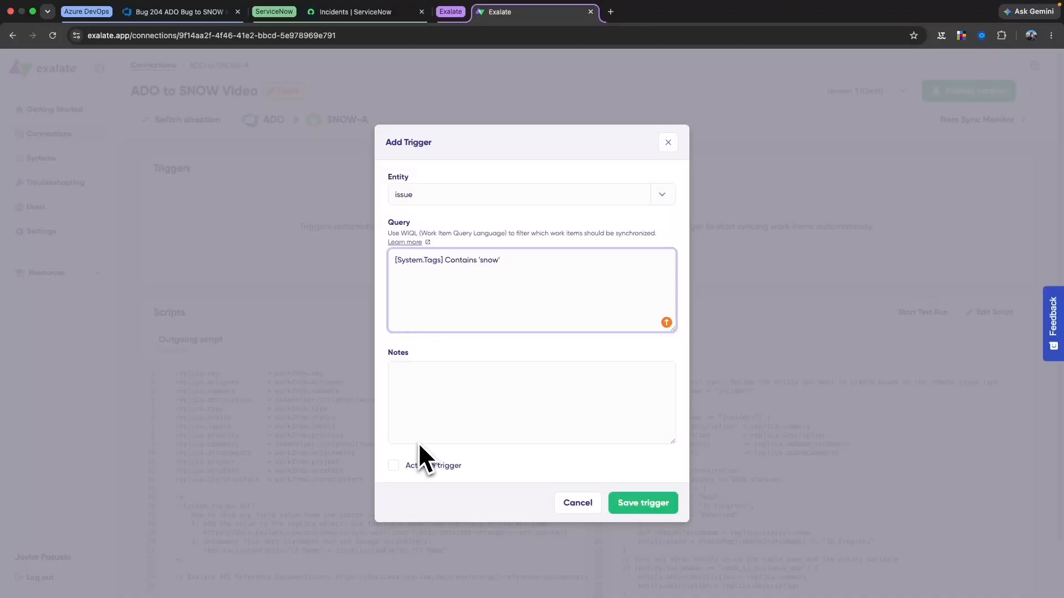
left_click(394, 466)
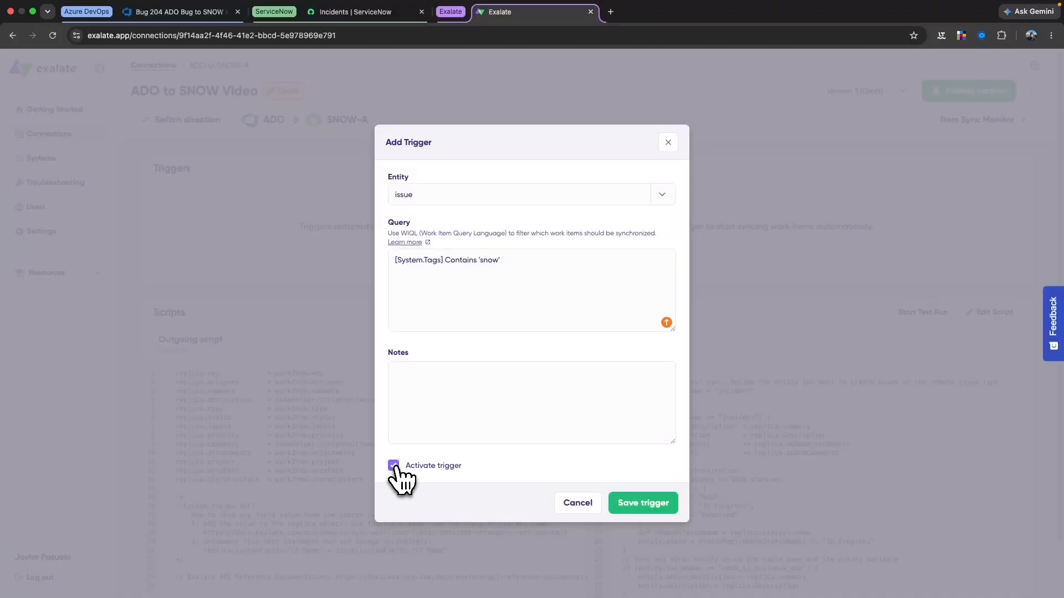
left_click(654, 503)
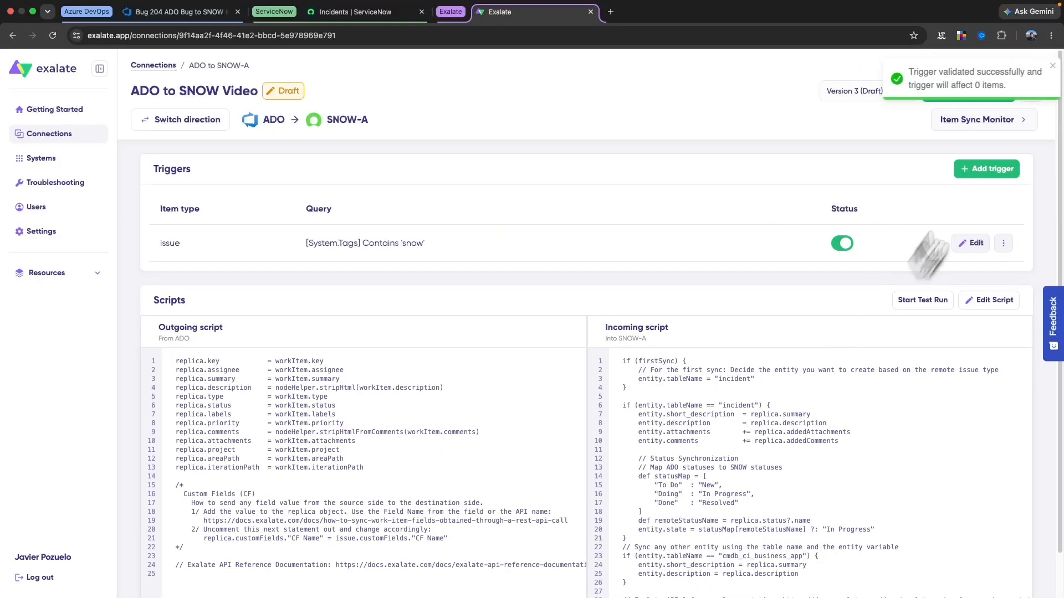
Publish Version 3 with the 'snow' trigger, then go to Azure DevOps bug 204
left_click(1044, 67)
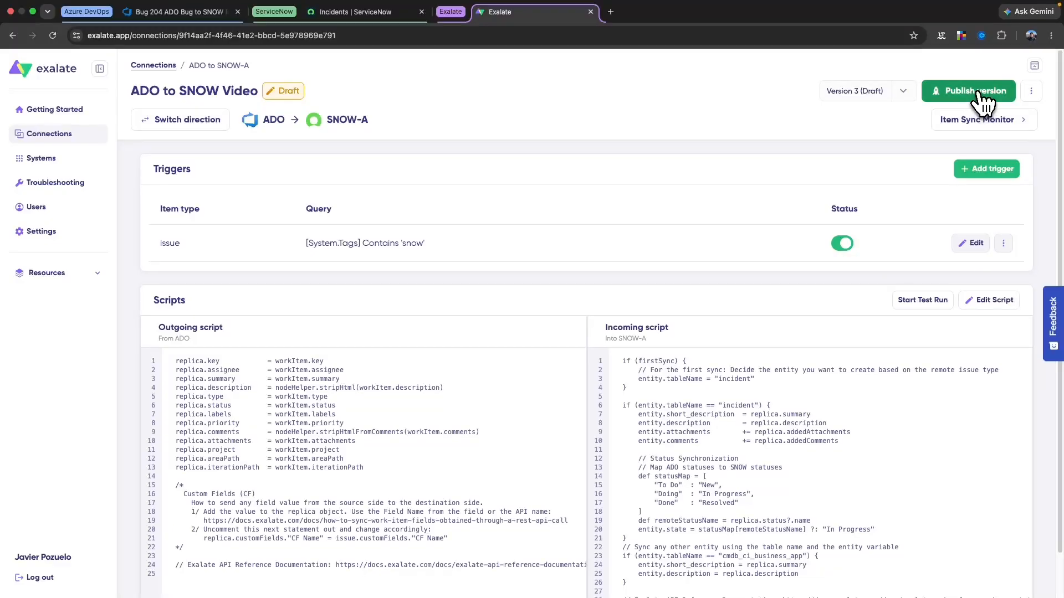
left_click(979, 100)
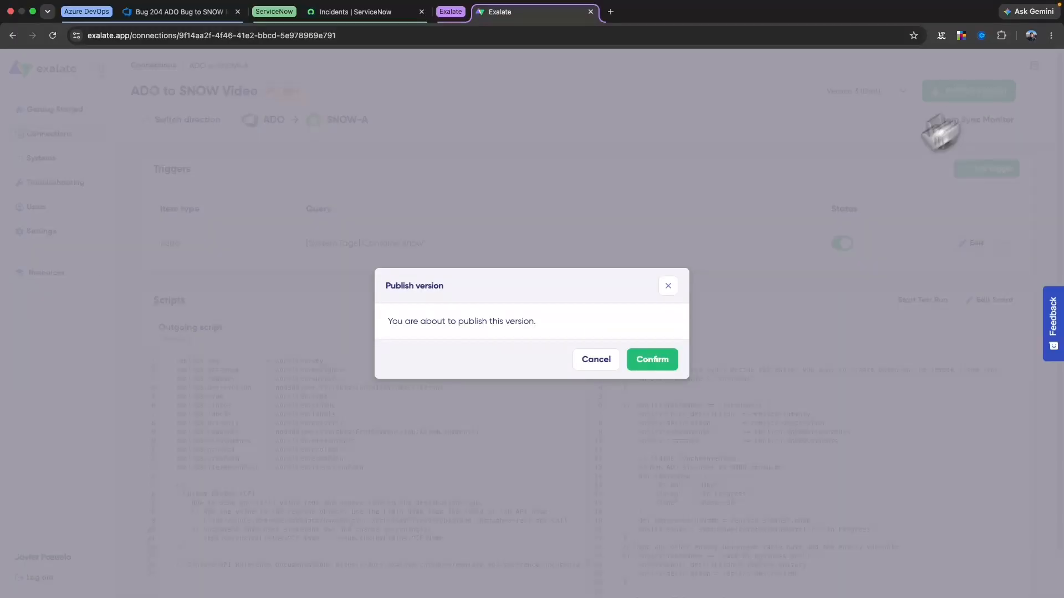
left_click(638, 365)
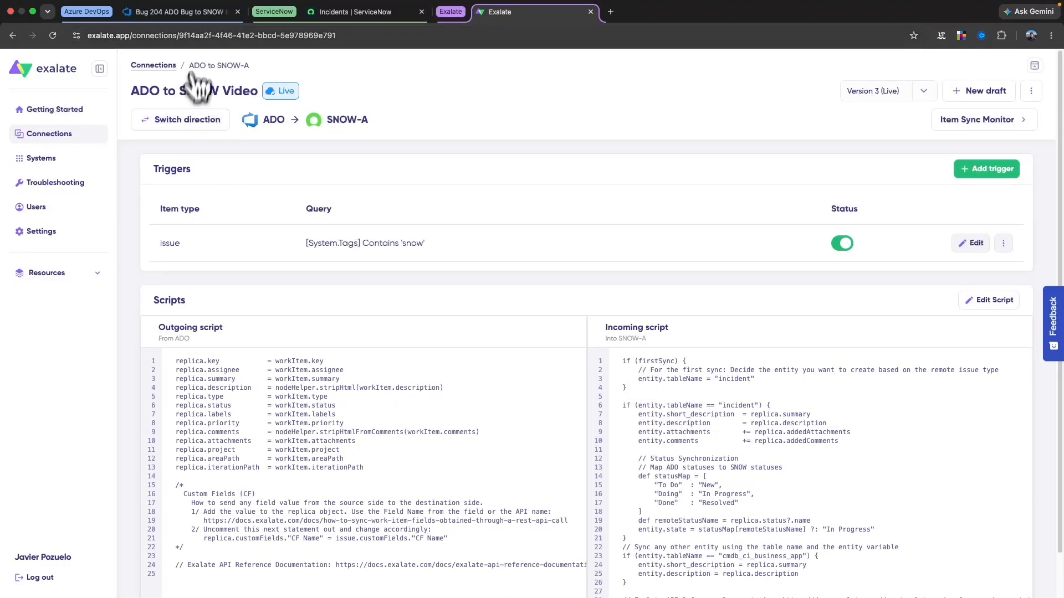
left_click(193, 18)
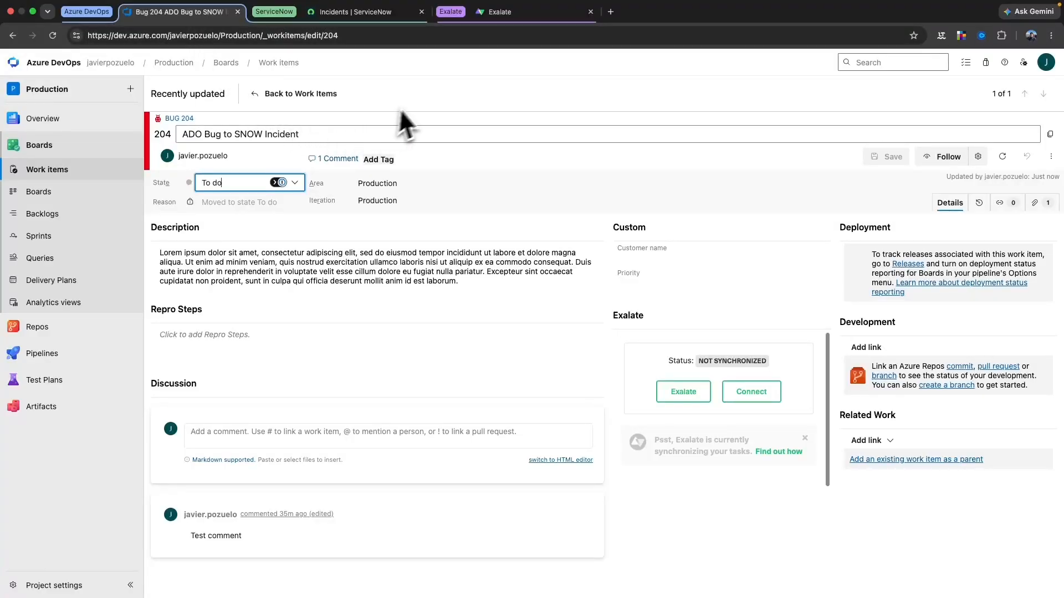
Set bug 204's state to Doing, add the tag 'snow', and save it
left_click(417, 97)
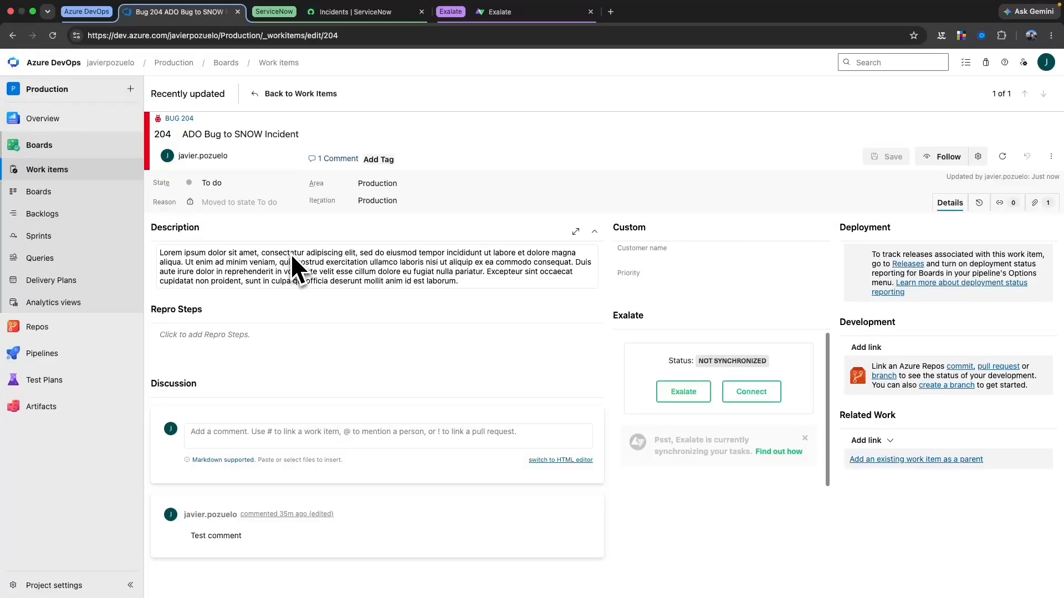
left_click(252, 182)
left_click(227, 221)
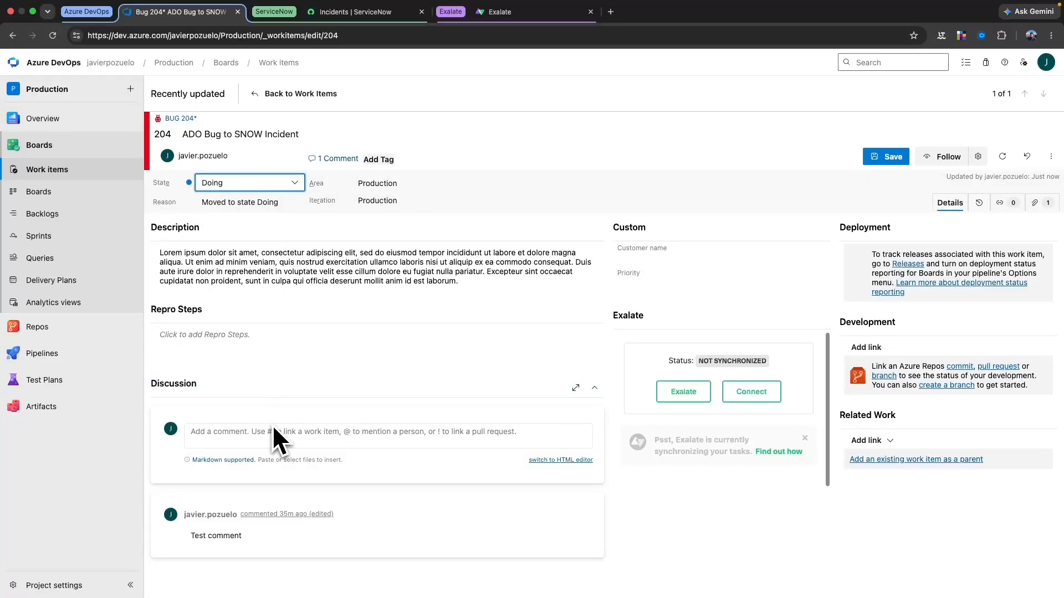
left_click(385, 159)
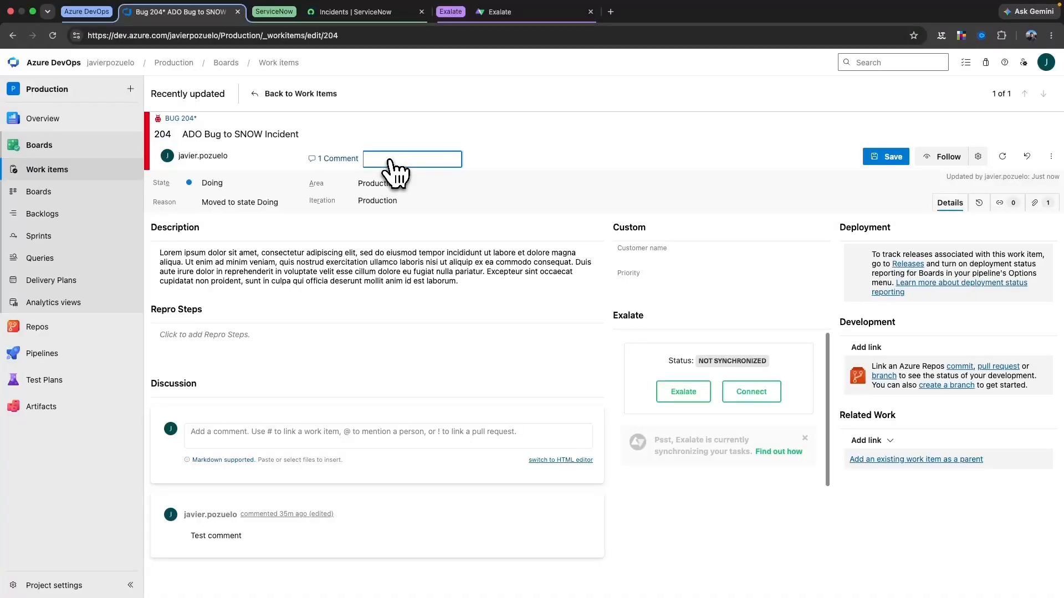
left_click(885, 158)
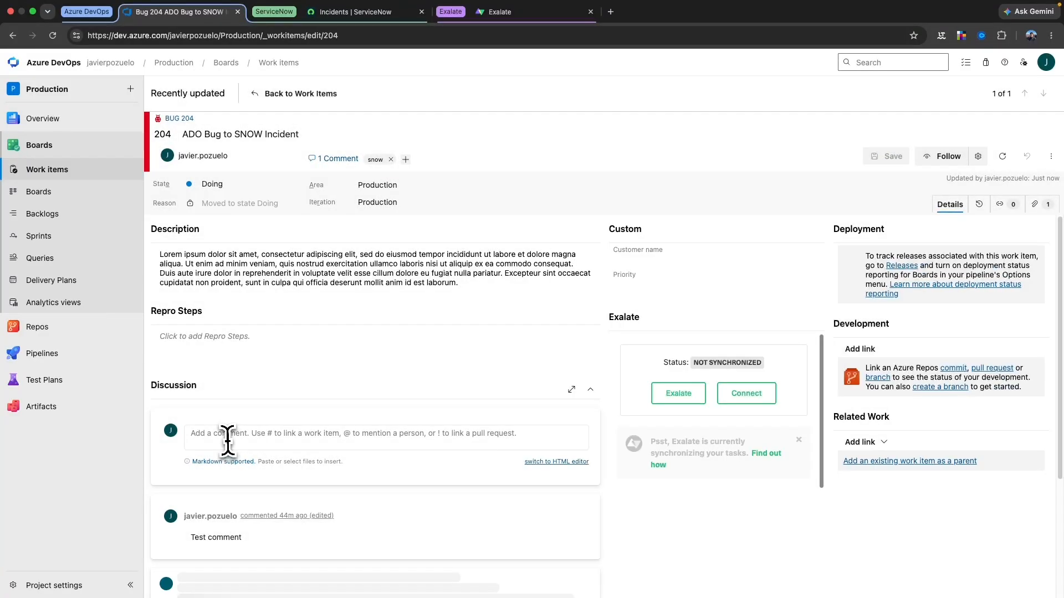
Post the comment 'Automatic sync' on bug 204 and go back to Exalate
left_click(227, 434)
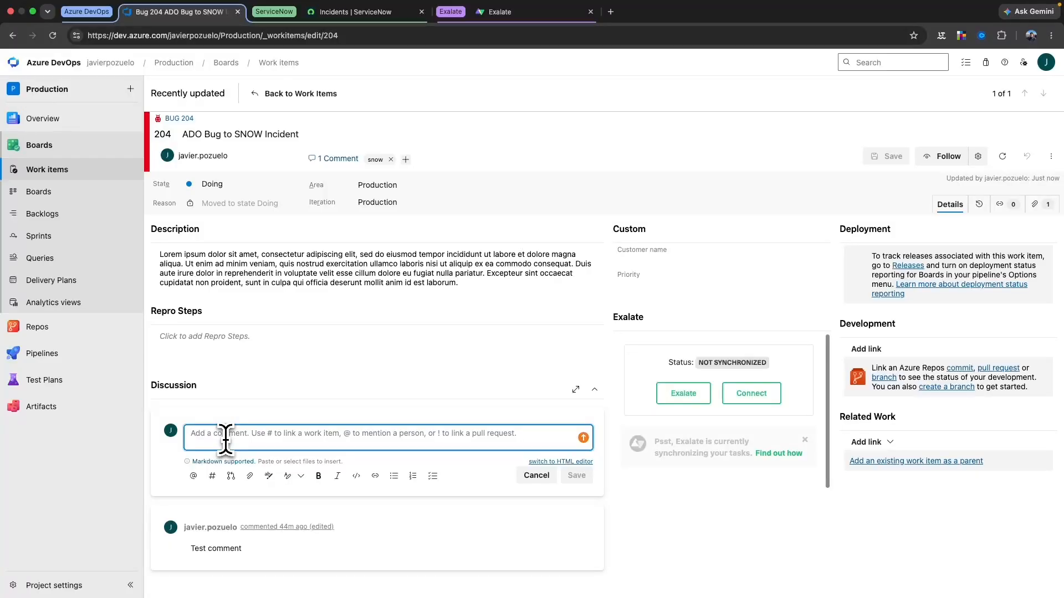
type("Automatic sync")
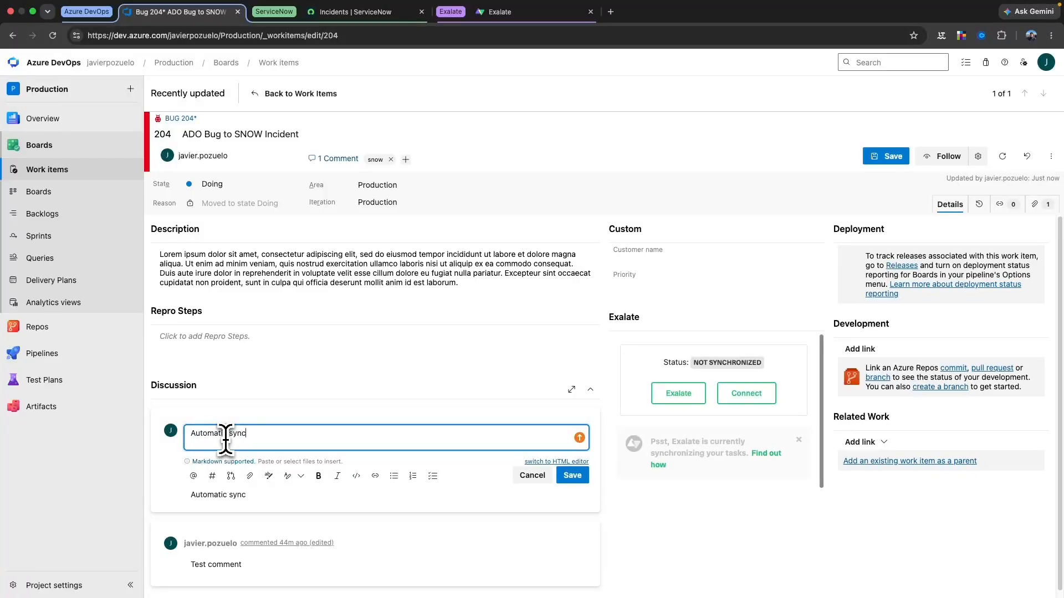
left_click(570, 477)
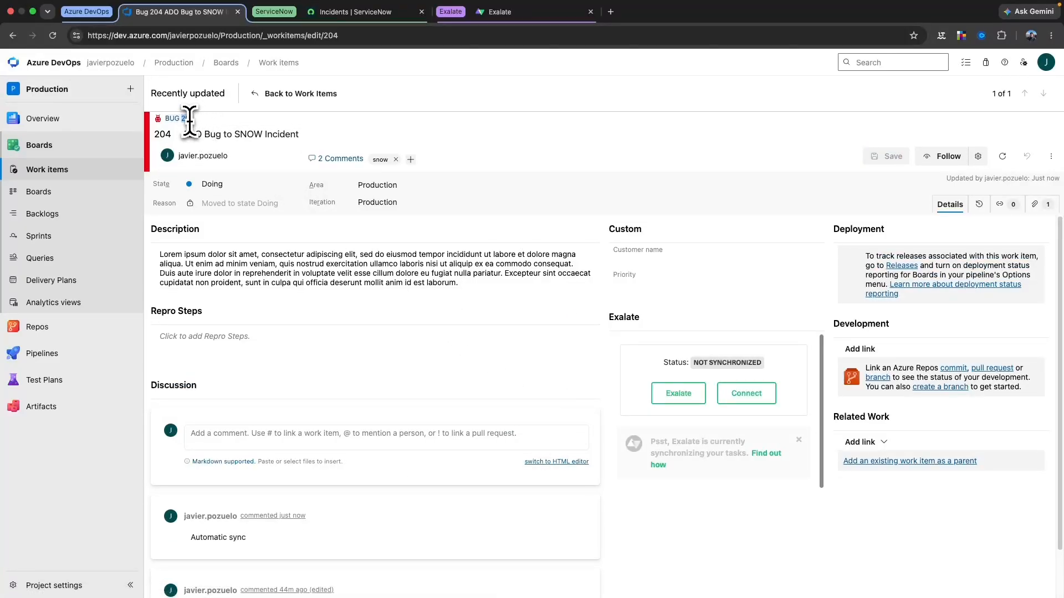
left_click(499, 13)
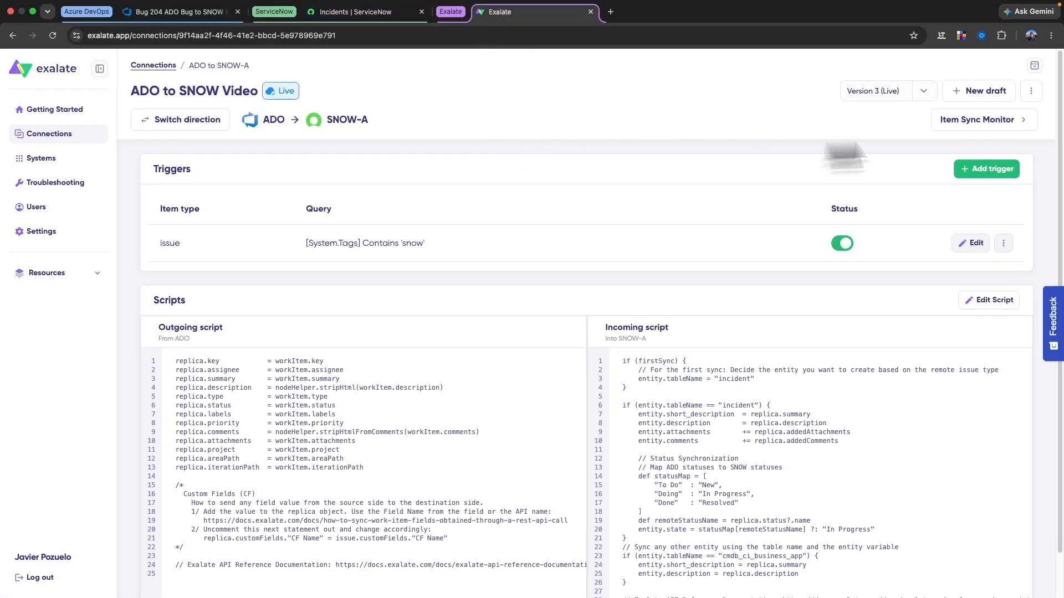
Search for ADO item 204 in the Item Sync Monitor
left_click(942, 123)
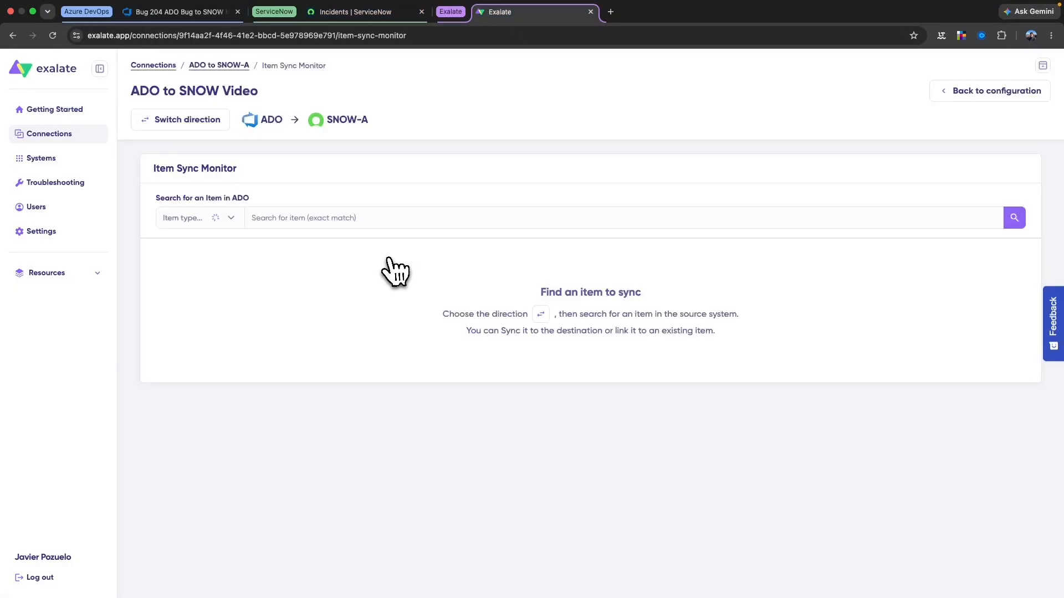
left_click(290, 218)
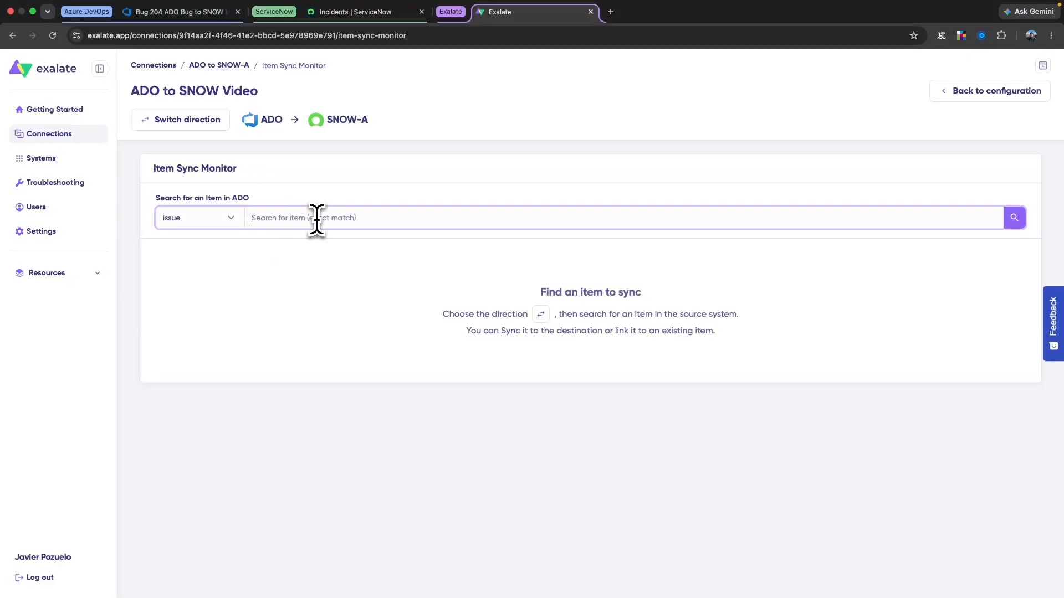
type("204")
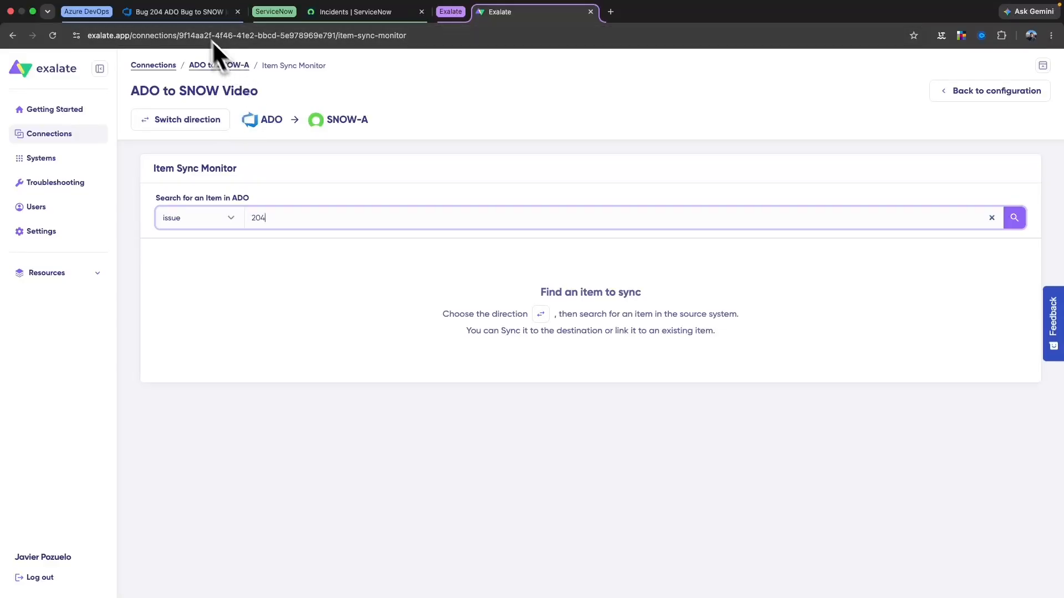
left_click(189, 16)
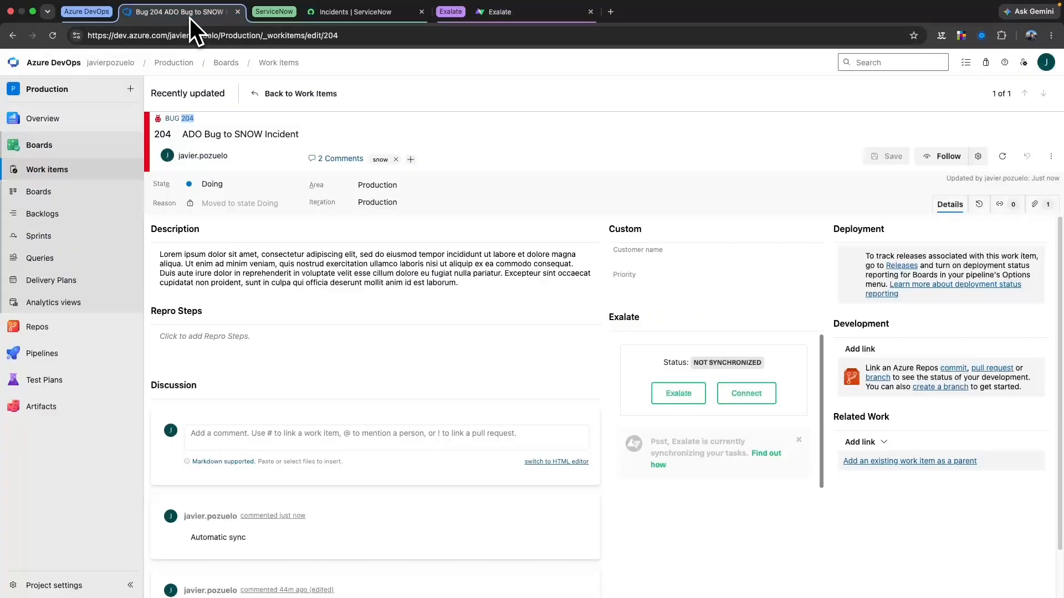
left_click(502, 11)
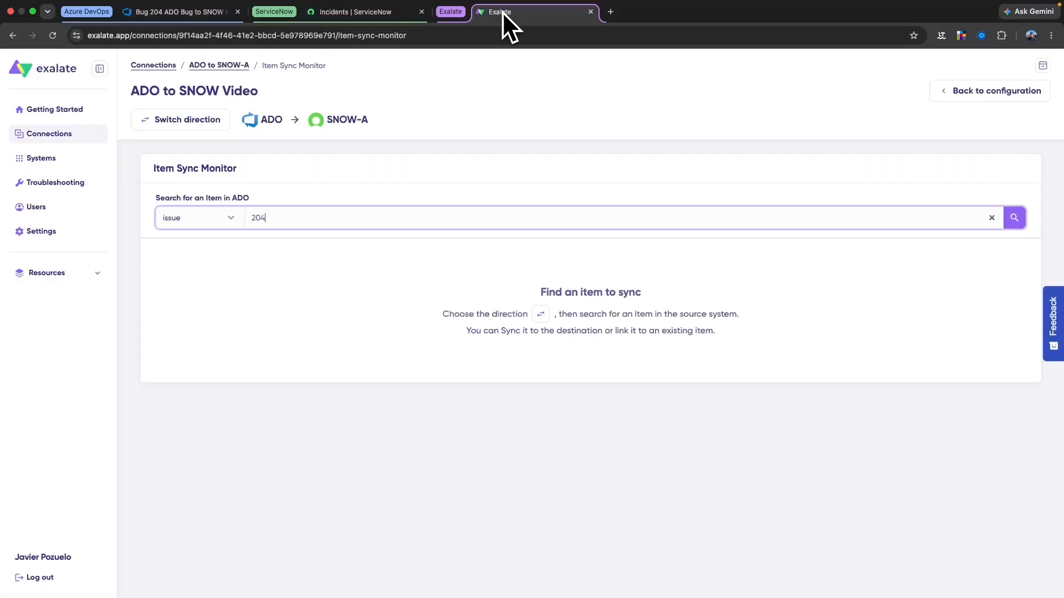
left_click(1015, 218)
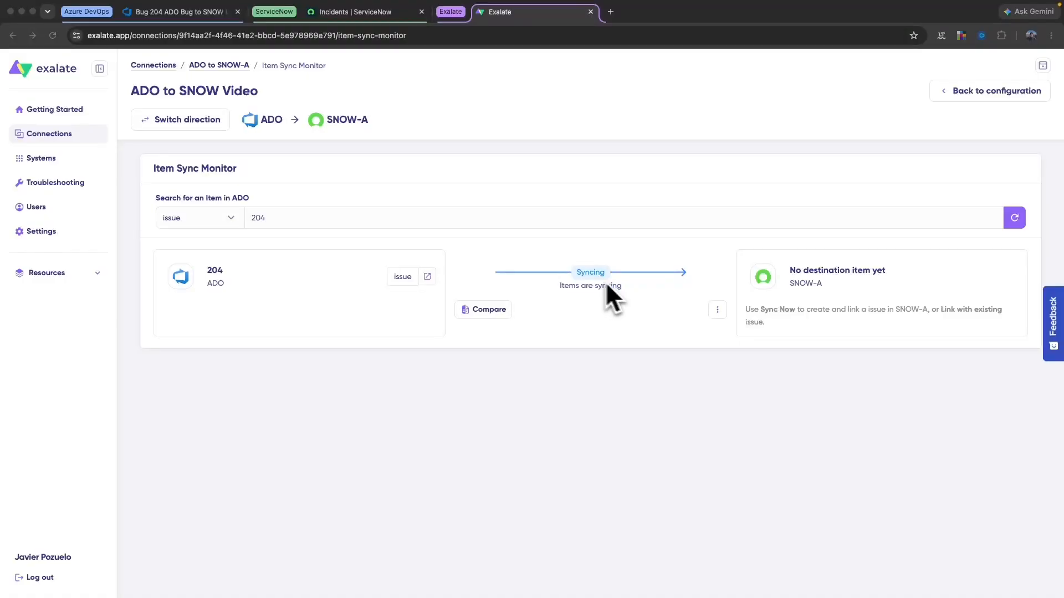
Refresh until item 204 is synchronized, then open linked incident INC0012322 among the ServiceNow tabs
left_click(1014, 218)
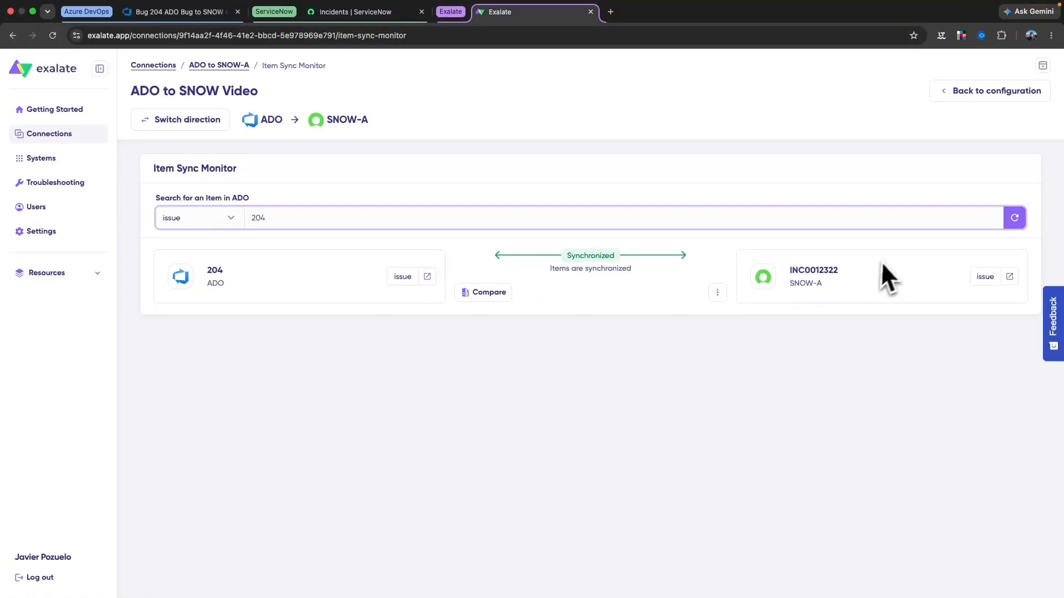
left_click(1011, 277)
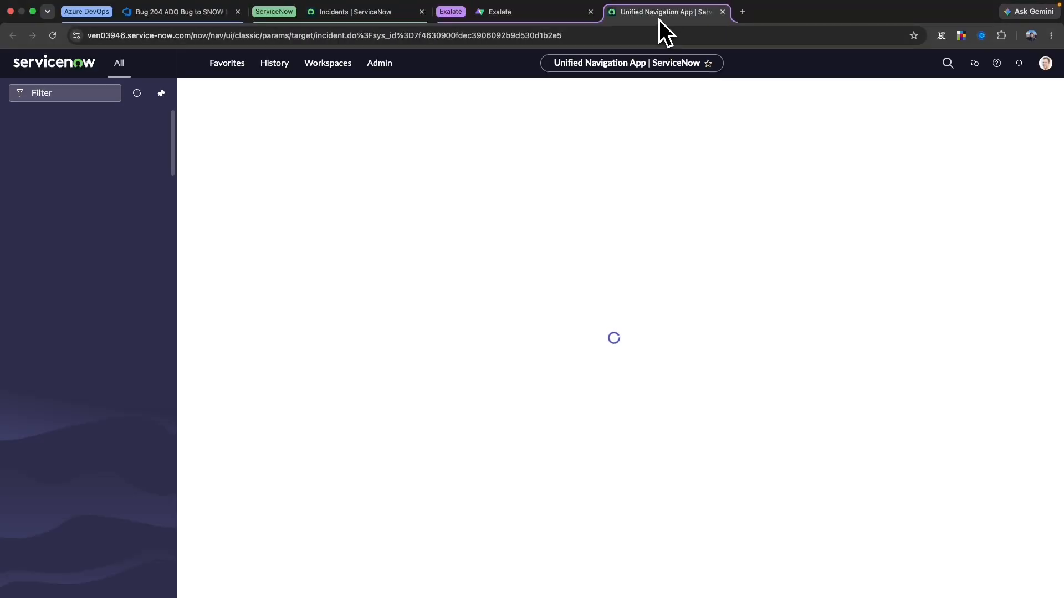
left_click_drag(660, 19, 383, 15)
left_click(584, 159)
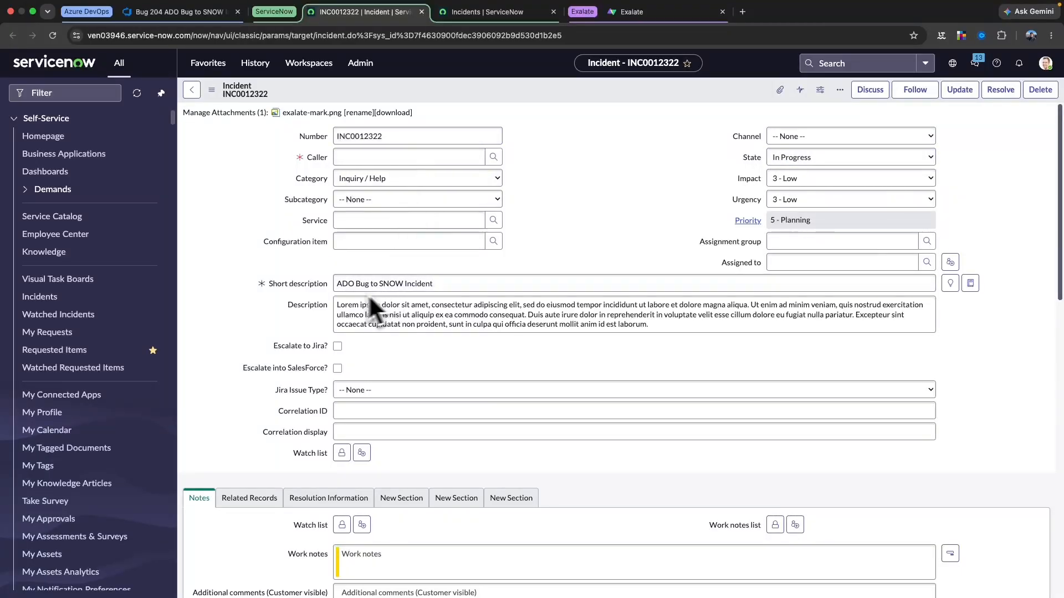
scroll(485, 342, "down", 5)
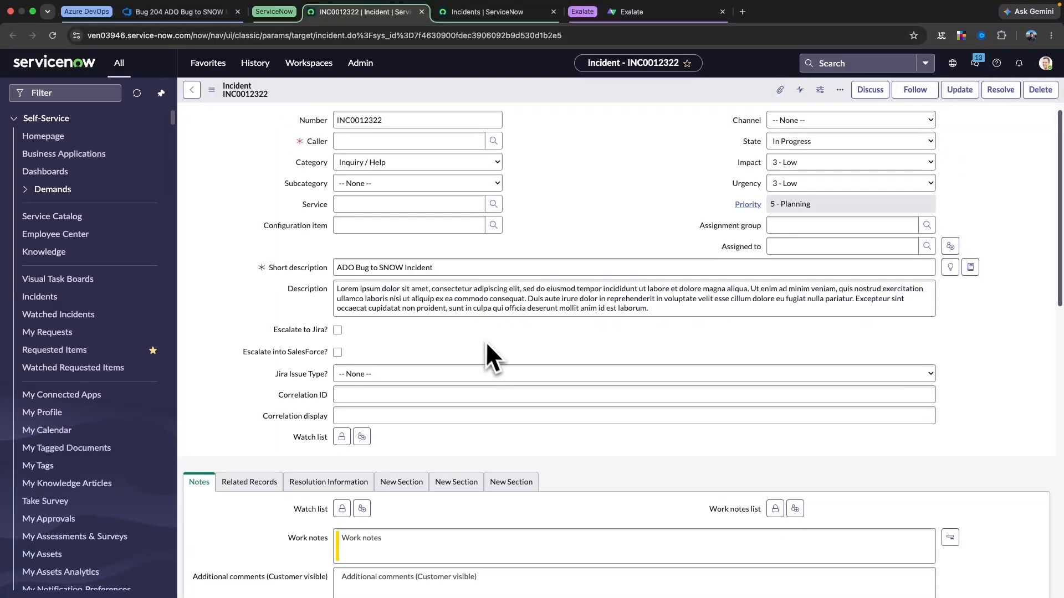
scroll(491, 348, "down", 2)
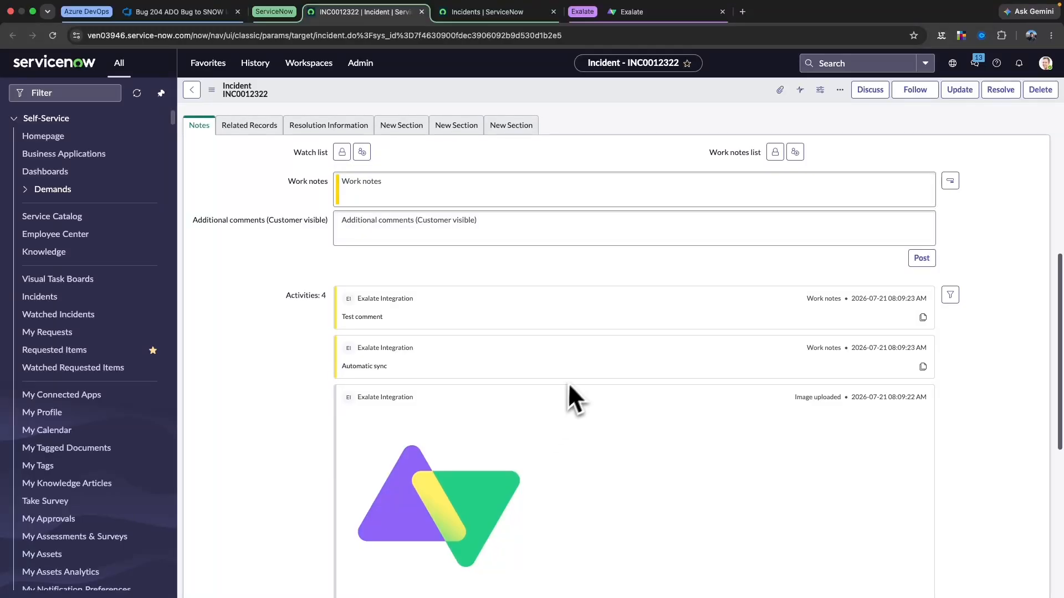
scroll(574, 375, "down", 6)
scroll(574, 374, "up", 12)
scroll(574, 375, "up", 1)
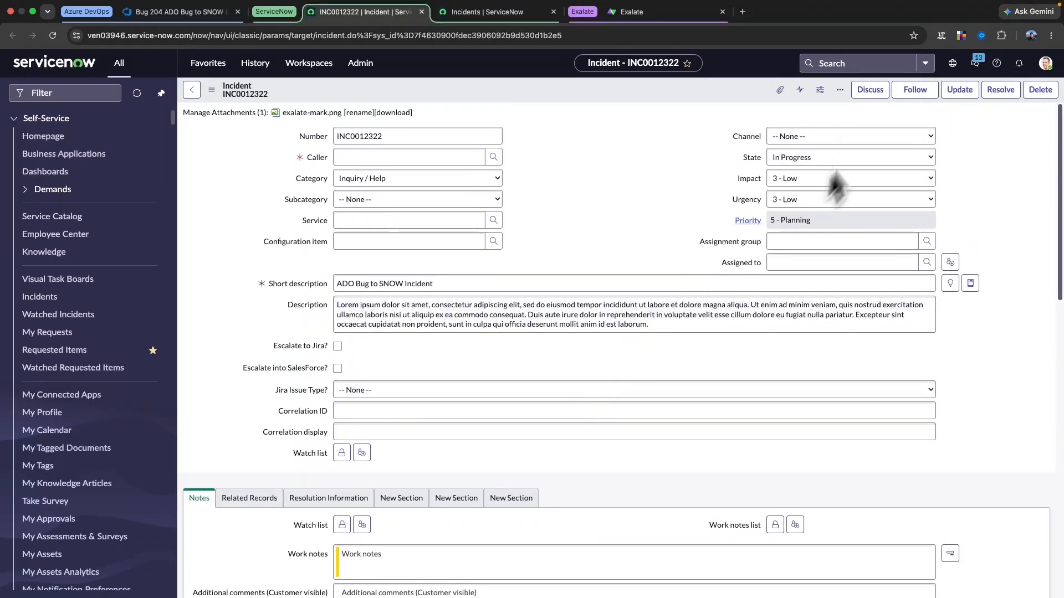
Upload exalate-logo-banner.png as an attachment to incident INC0012322
left_click(780, 91)
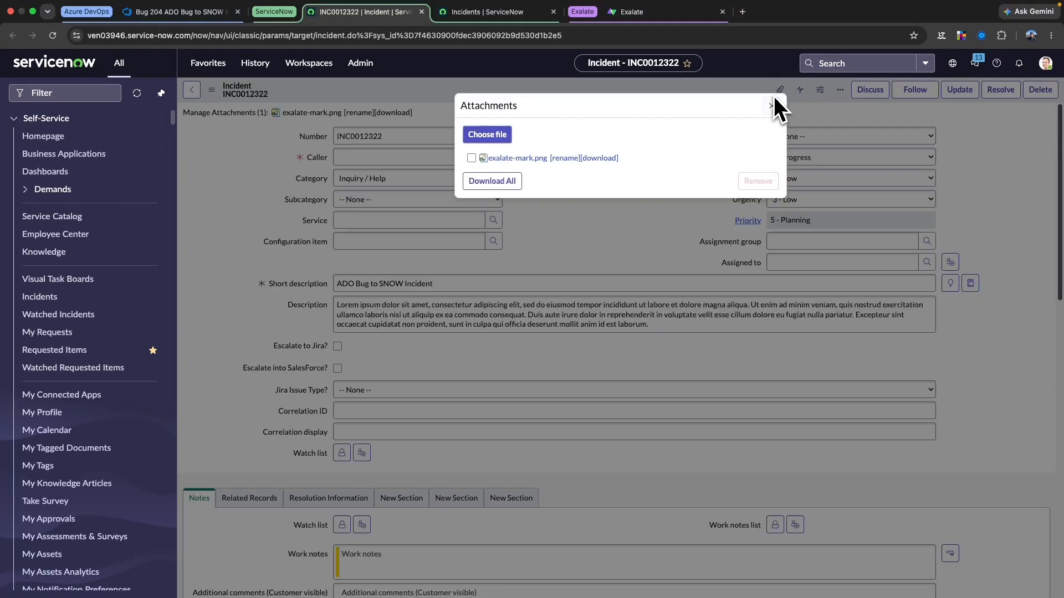
left_click(498, 139)
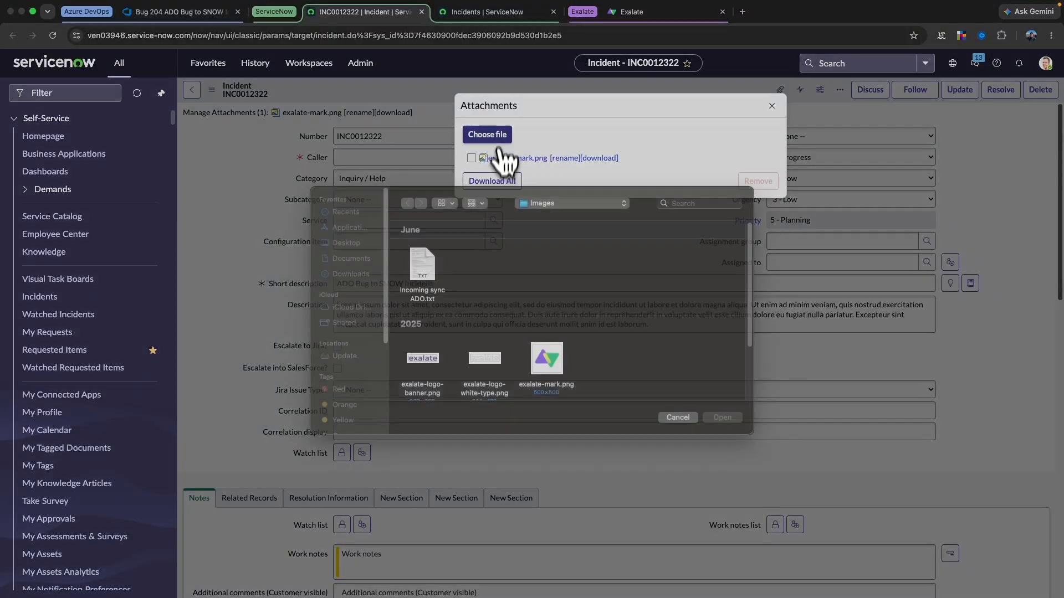
left_click(423, 381)
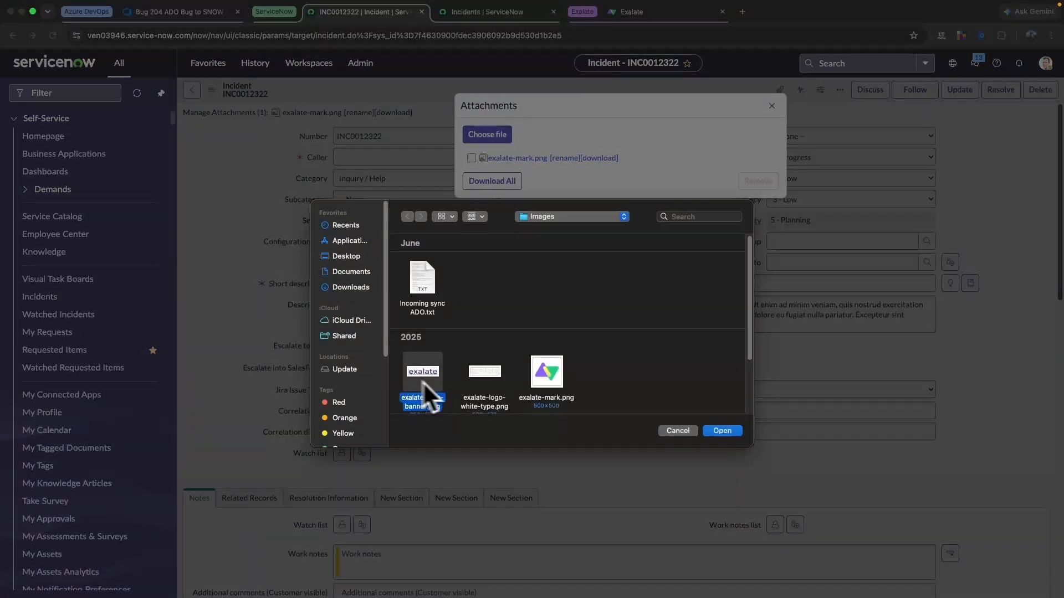
left_click(721, 430)
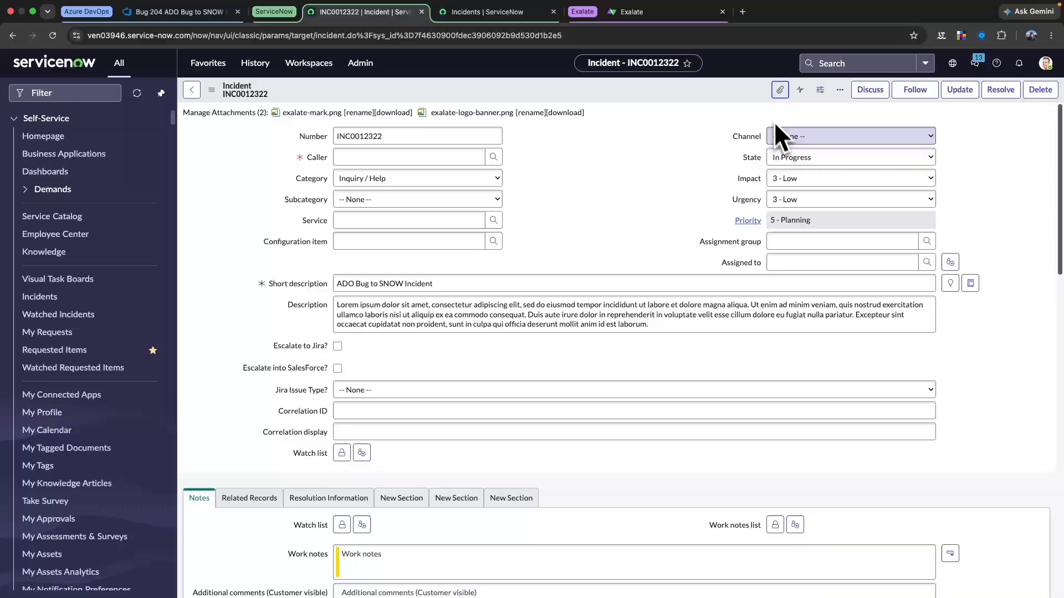
Set the incident state to Resolved with resolution code Solved (Permanently)
left_click(793, 158)
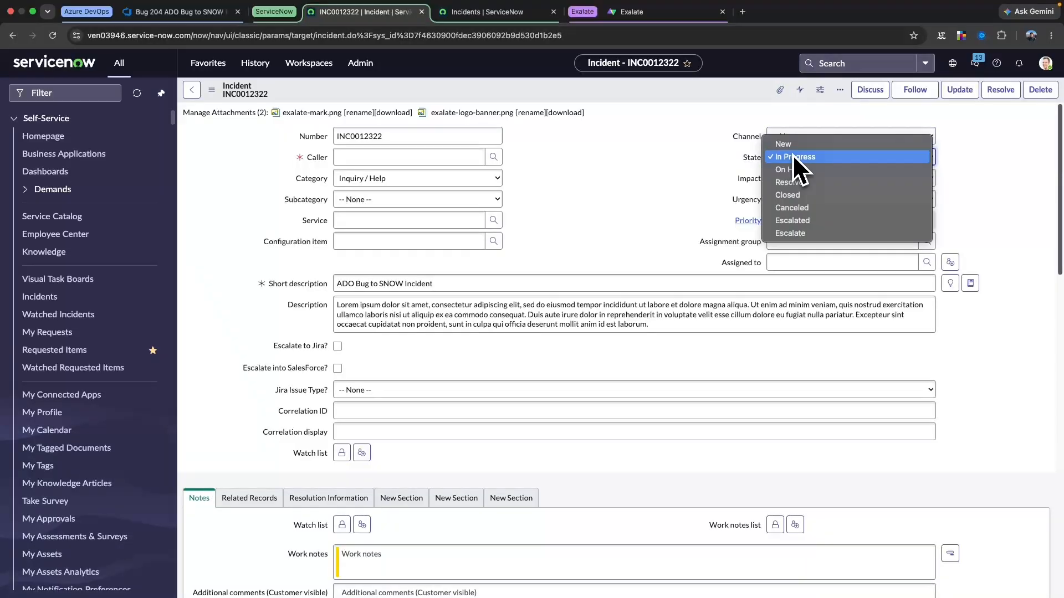
left_click(791, 184)
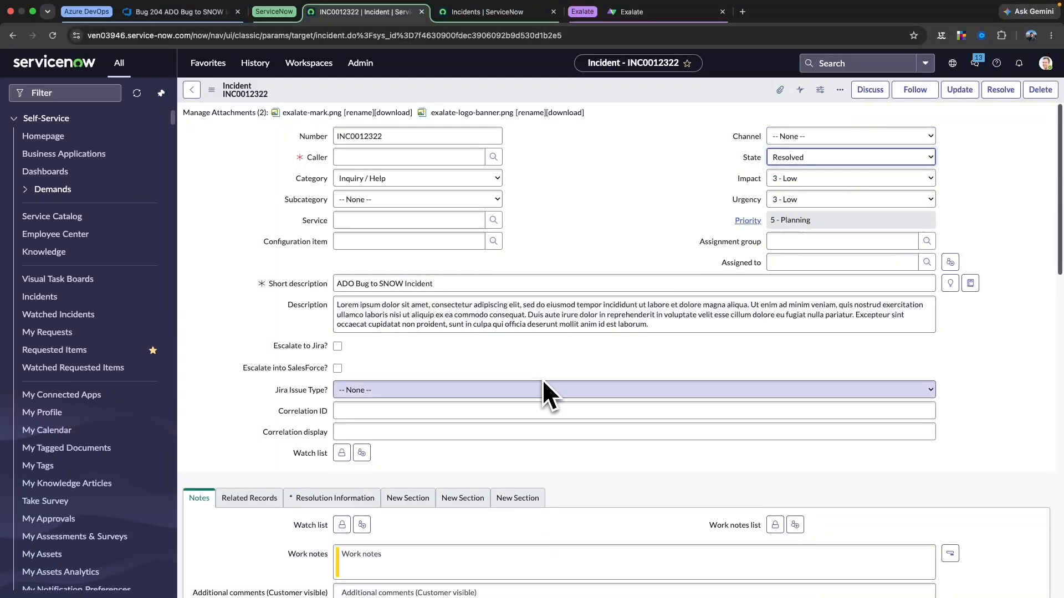
scroll(542, 379, "down", 4)
left_click(372, 282)
left_click(375, 331)
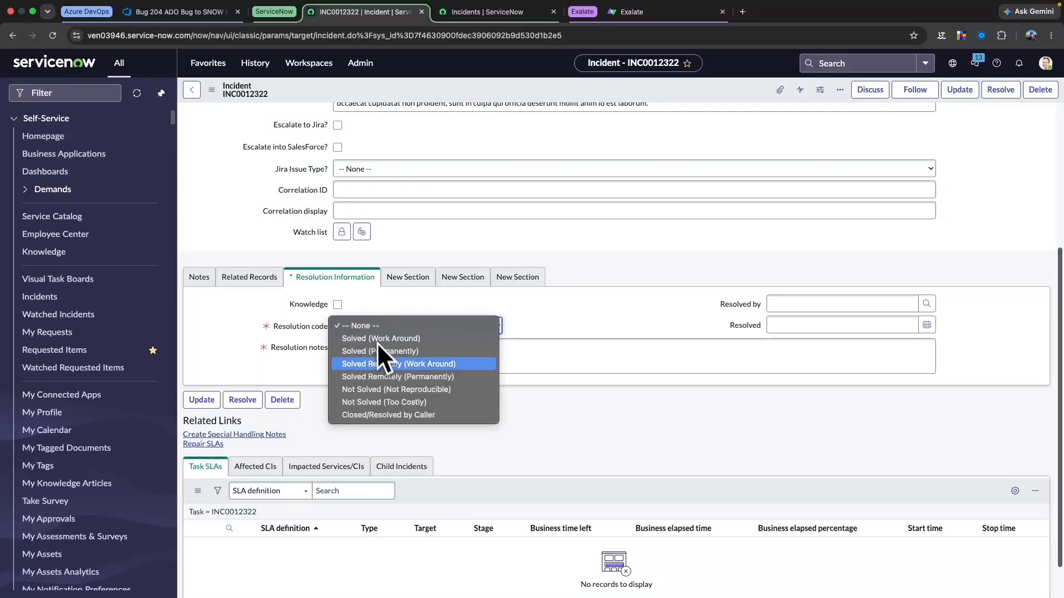
left_click(377, 354)
left_click(368, 360)
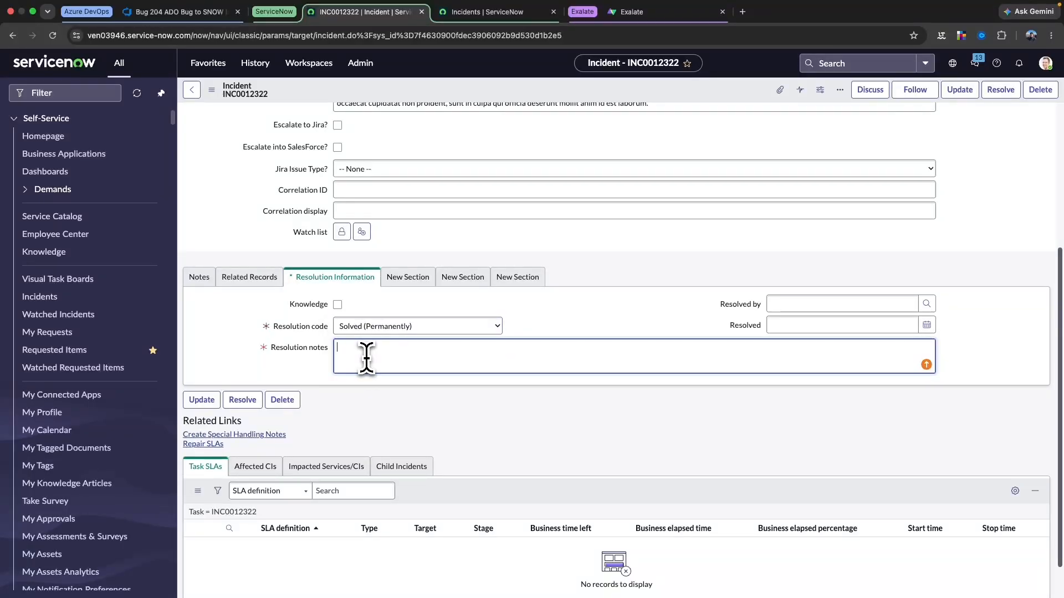
Post the additional comment 'Solved Incident to ADO' on the incident
left_click(199, 277)
left_click(381, 391)
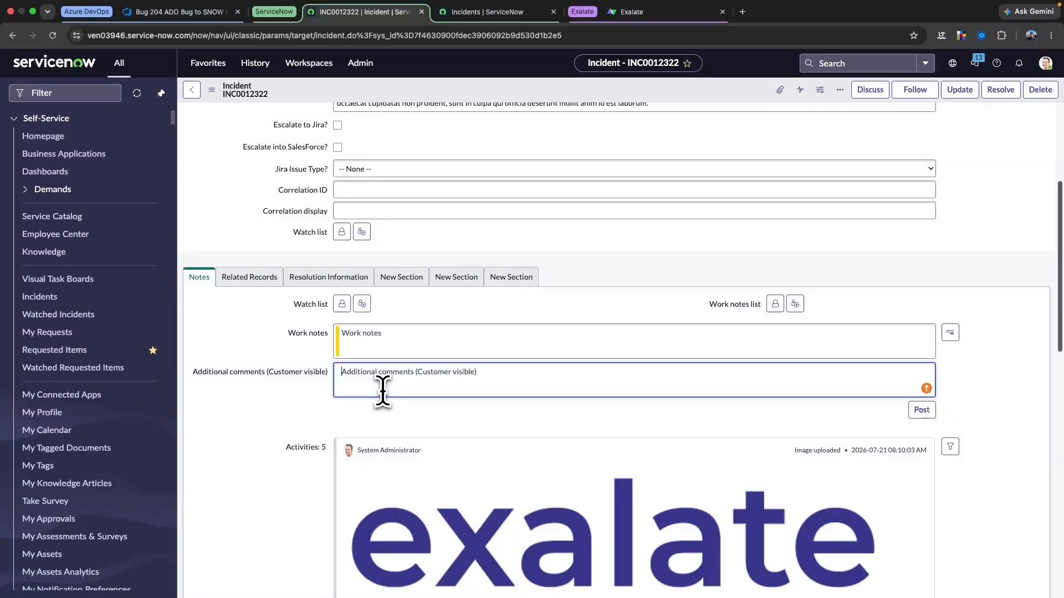
type("Solved Incident to ADO")
left_click(922, 410)
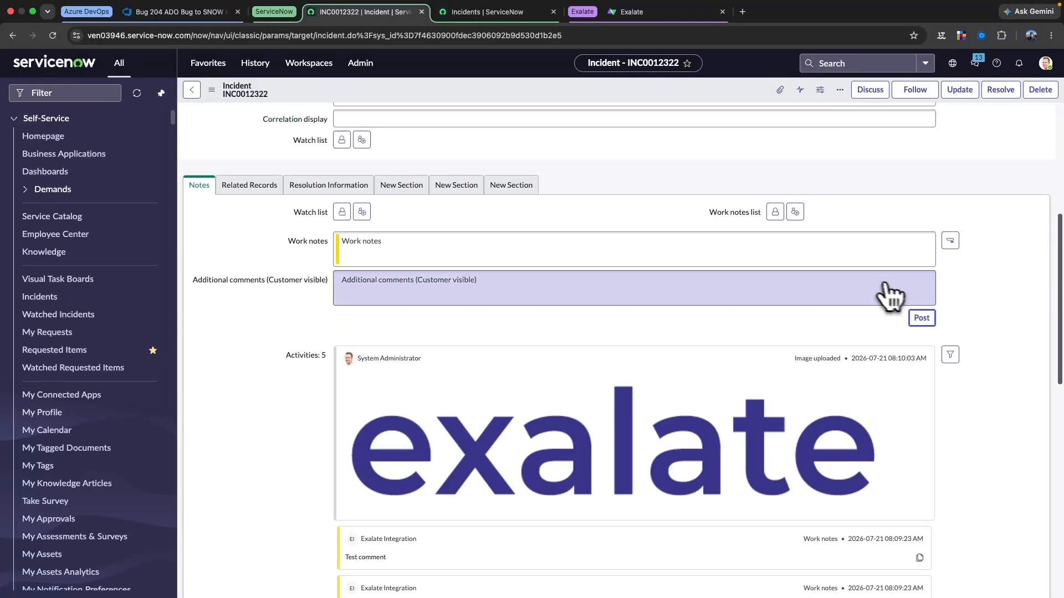
Pick a caller from recent selections, update the incident, and return to ADO bug 204
scroll(831, 293, "up", 5)
left_click(430, 178)
left_click(471, 177)
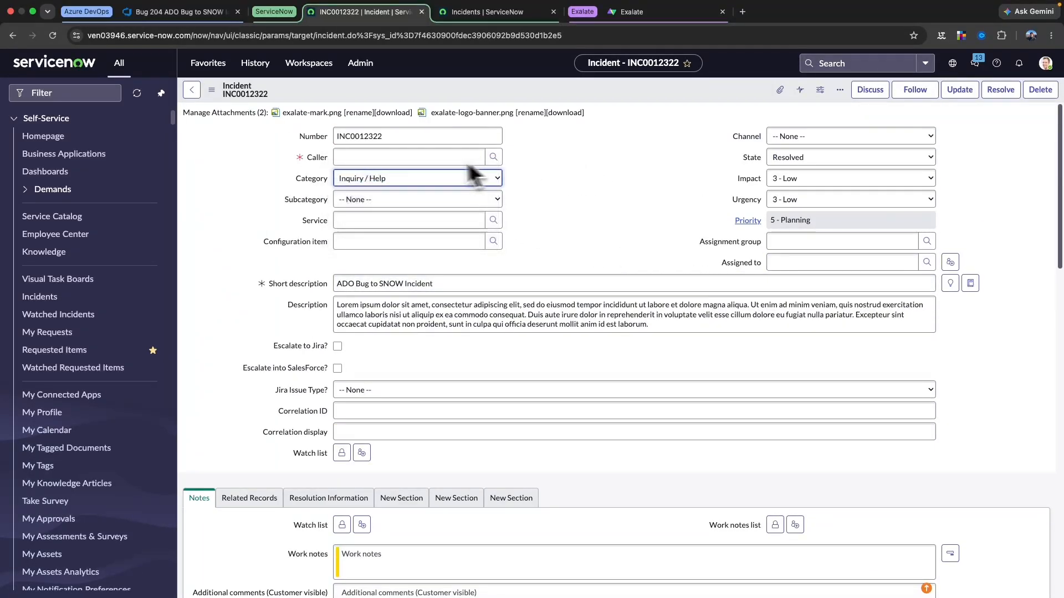
left_click(468, 158)
left_click(471, 191)
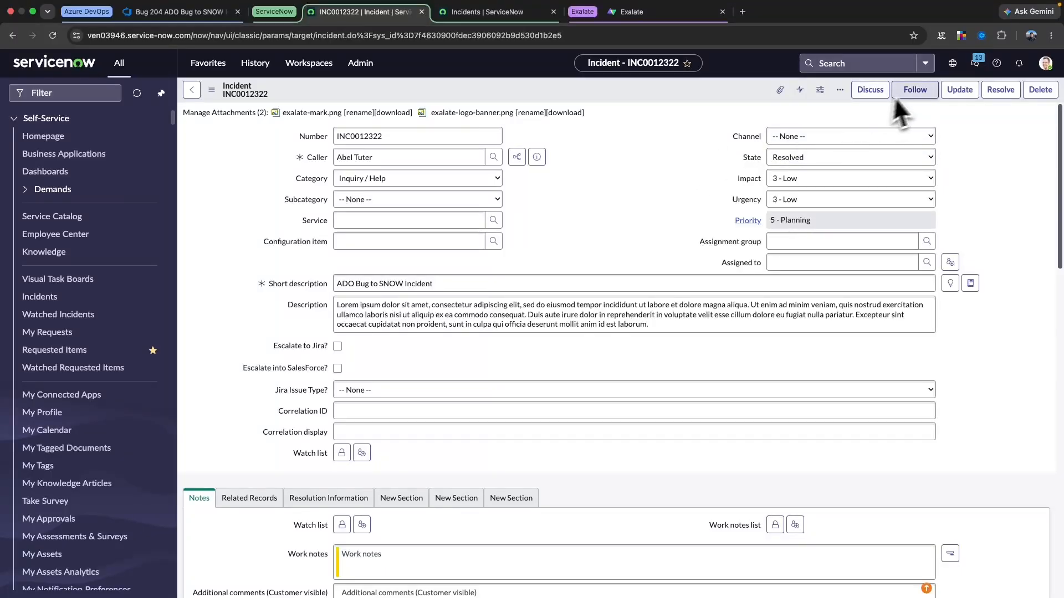
left_click(960, 90)
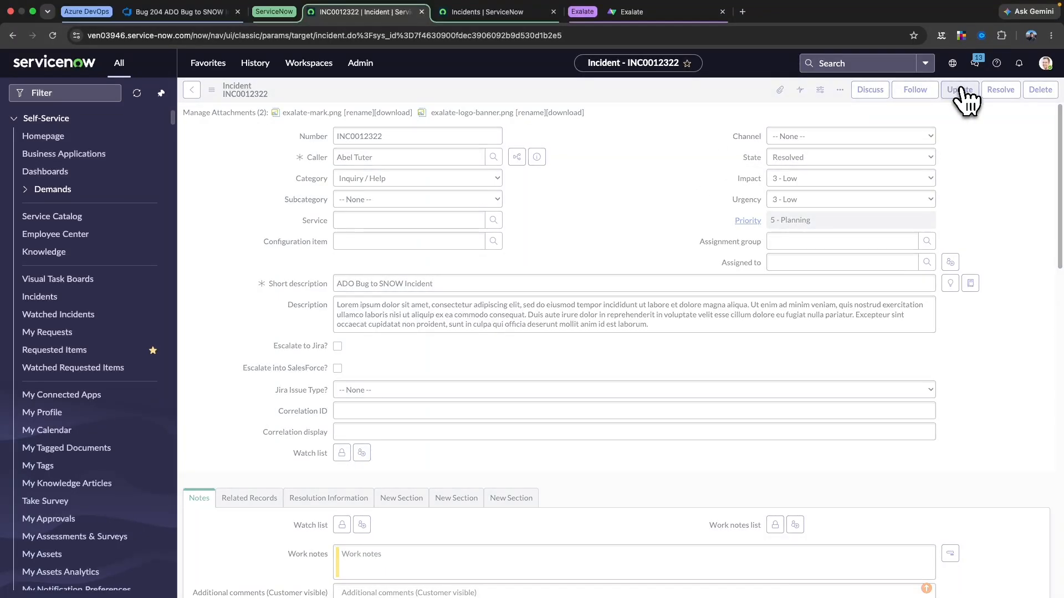
left_click(218, 11)
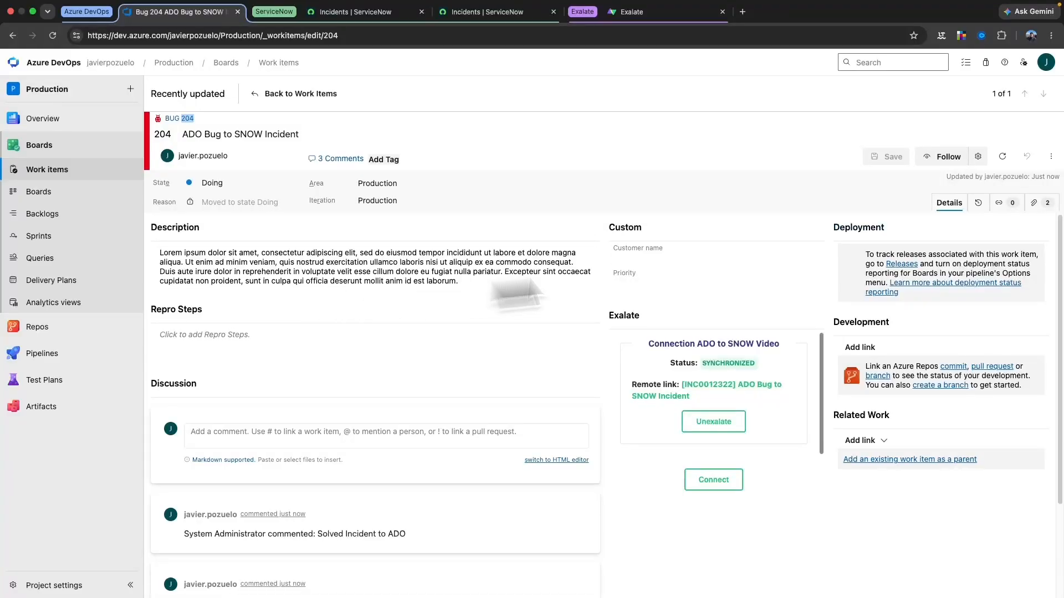
Confirm both images in bug 204's Attachments, then return to Details to see the synced comment
left_click(1039, 203)
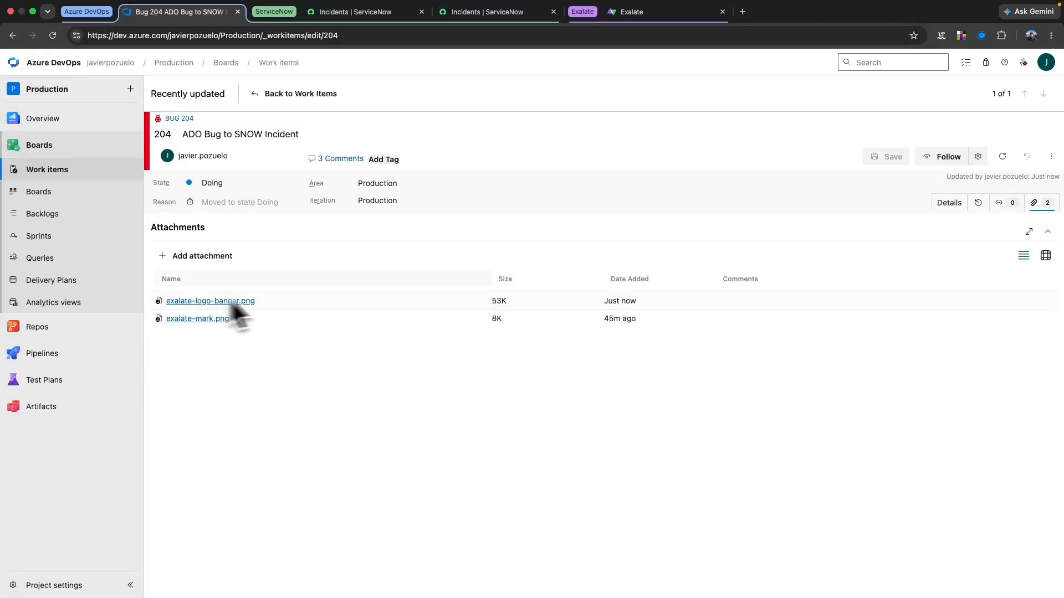
left_click(952, 204)
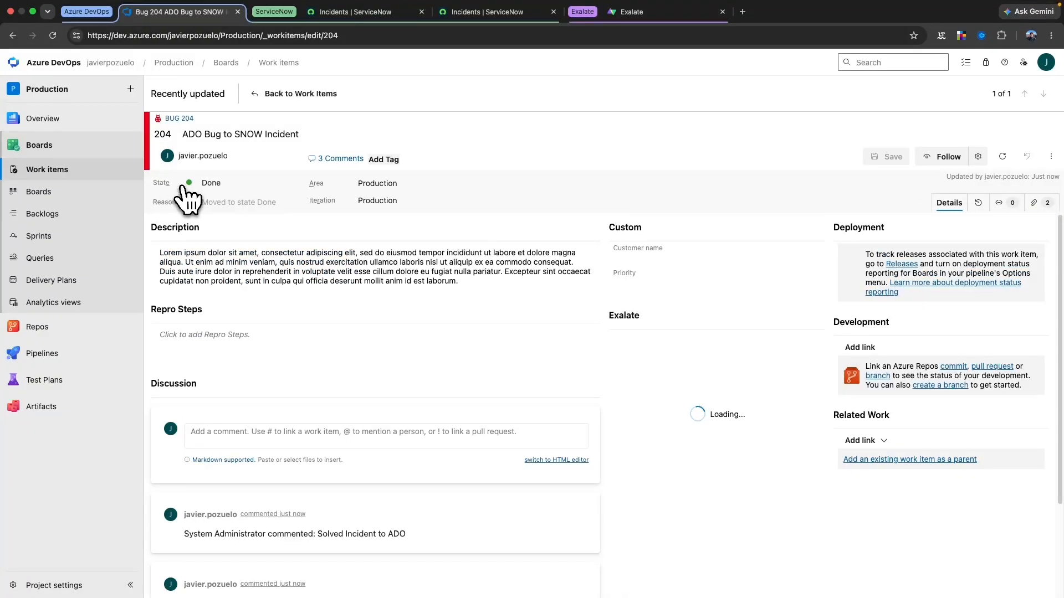